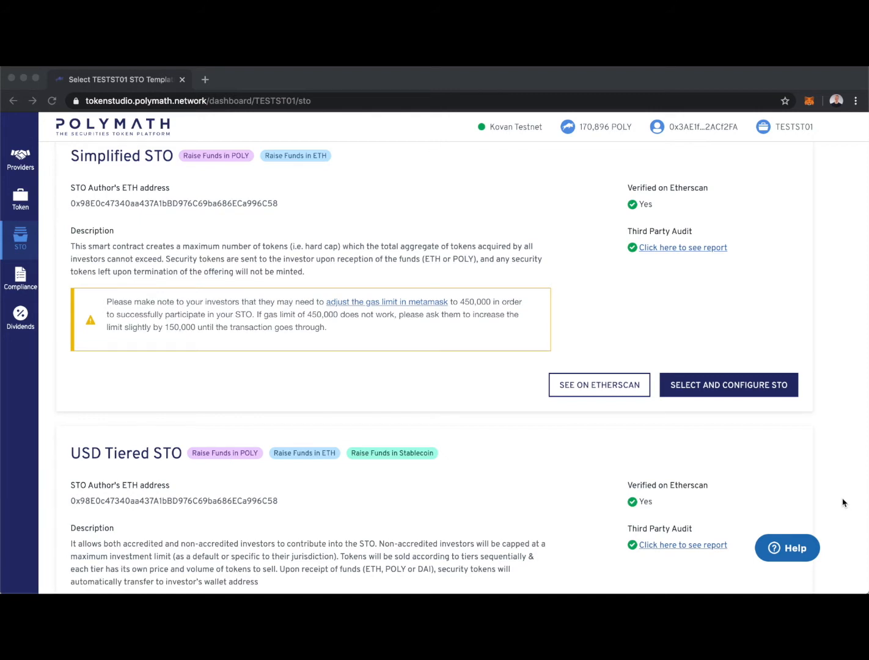
Open the Simplified STO configuration form for TESTST01
left_click(720, 389)
left_click(720, 388)
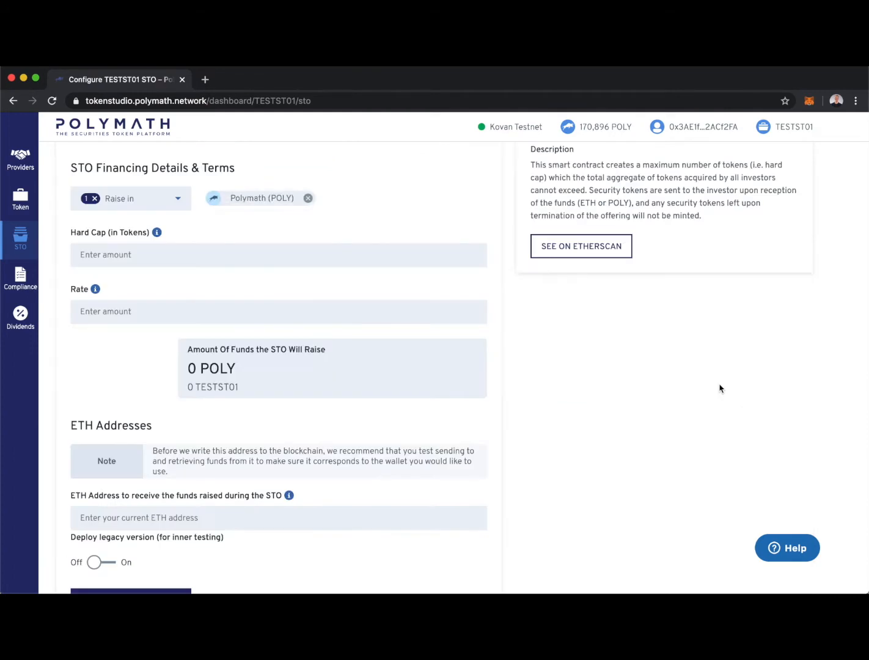
scroll(509, 335, "up", 4)
scroll(508, 318, "down", 3)
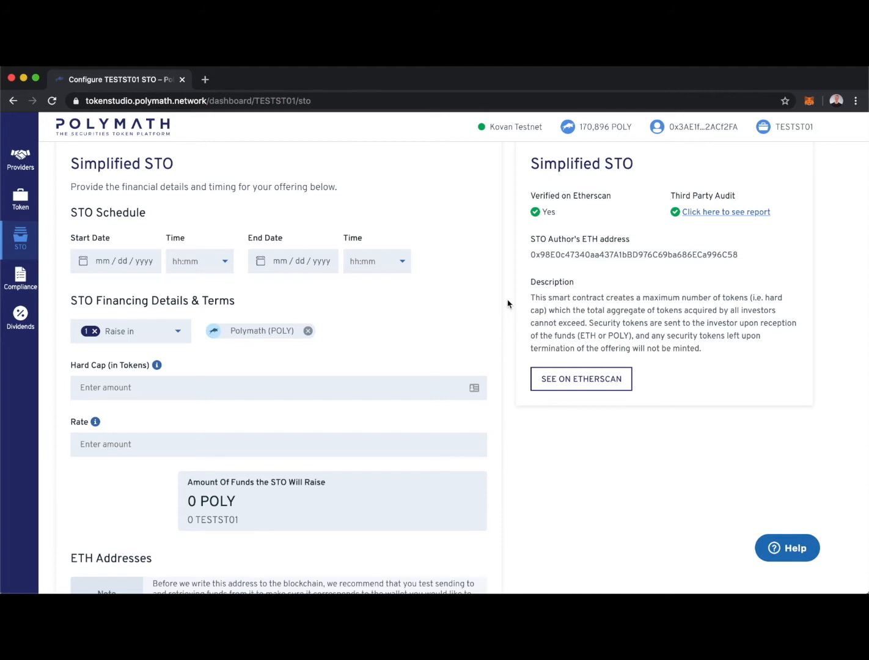
Set the STO start to 01/31/2020 at 8:00 AM
left_click(121, 260)
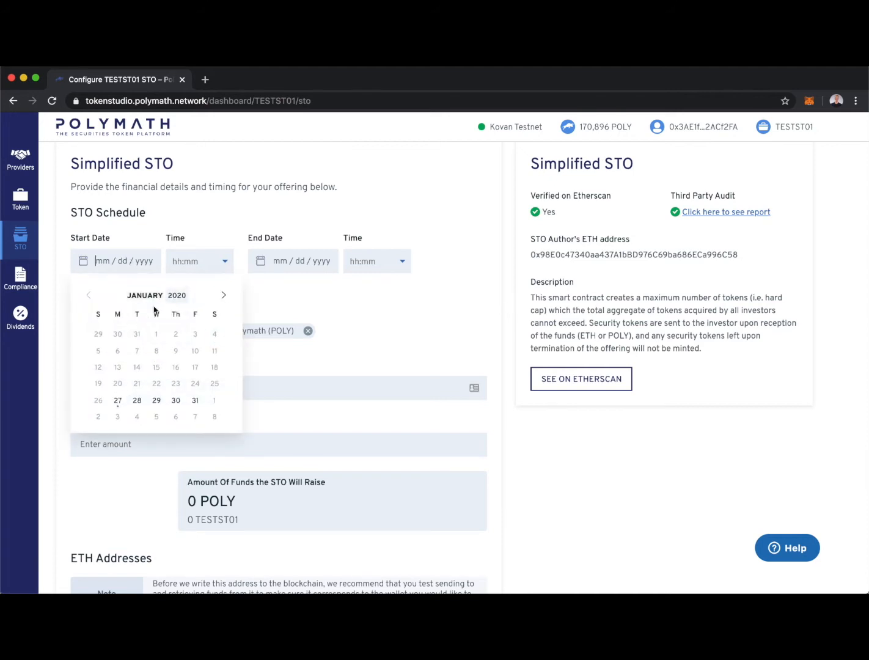
left_click(196, 400)
left_click(213, 262)
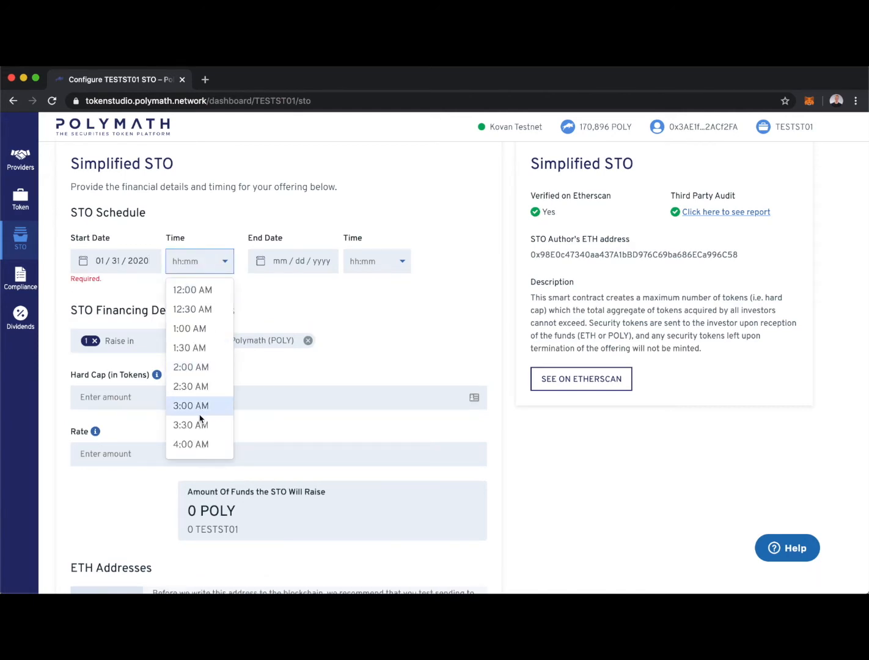
scroll(199, 418, "down", 5)
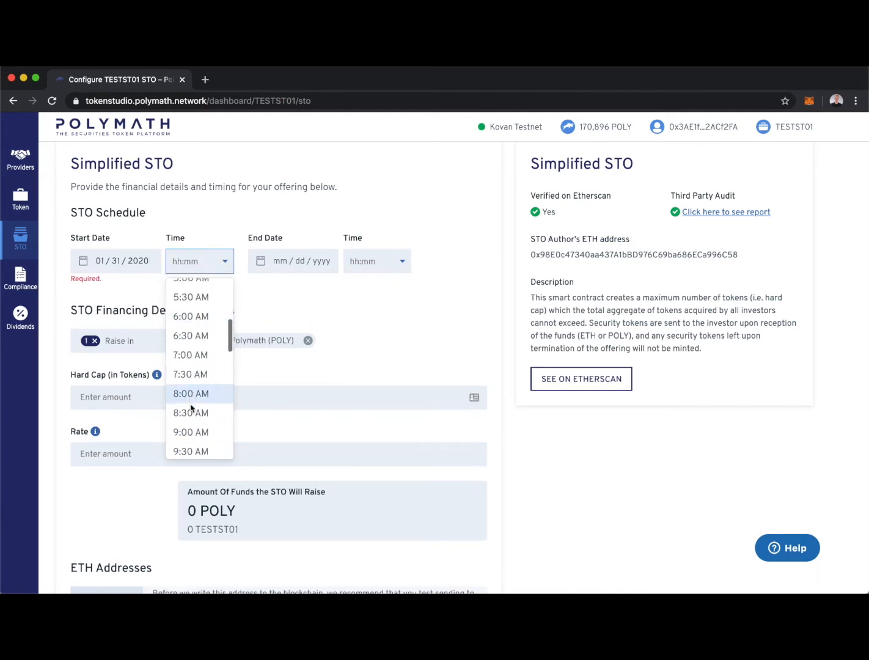
left_click(191, 395)
Set the STO end date to 03/31/2020
left_click(293, 261)
left_click(398, 296)
left_click(398, 296)
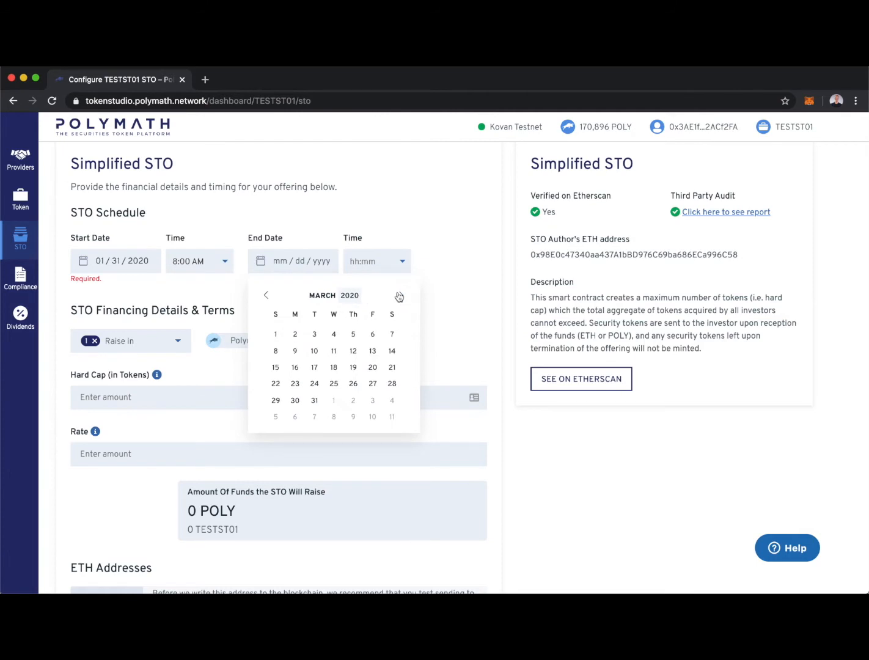
left_click(314, 400)
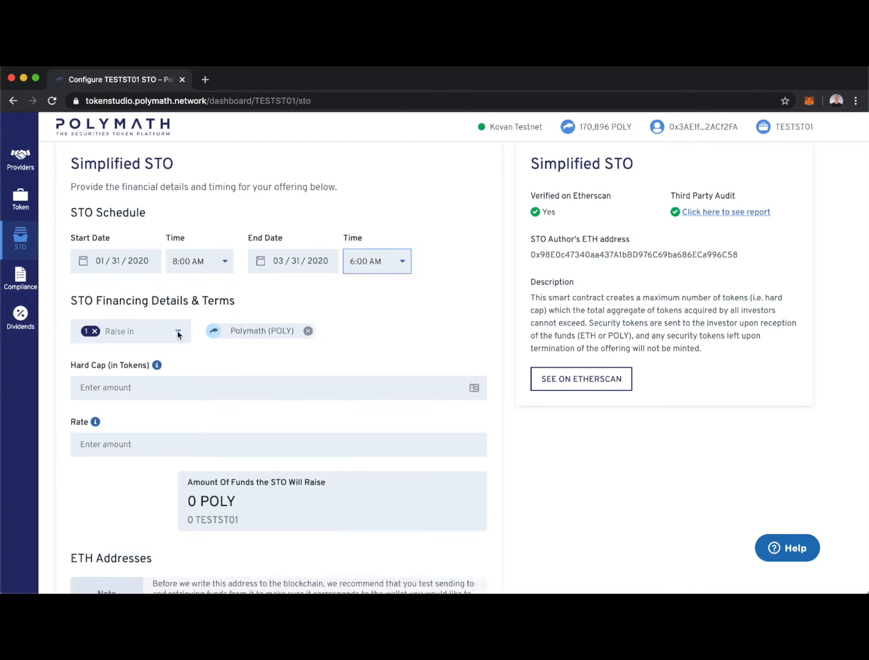
Make the Simplified STO raise in Ethereum (ETH) instead of Polymath (POLY)
left_click(178, 333)
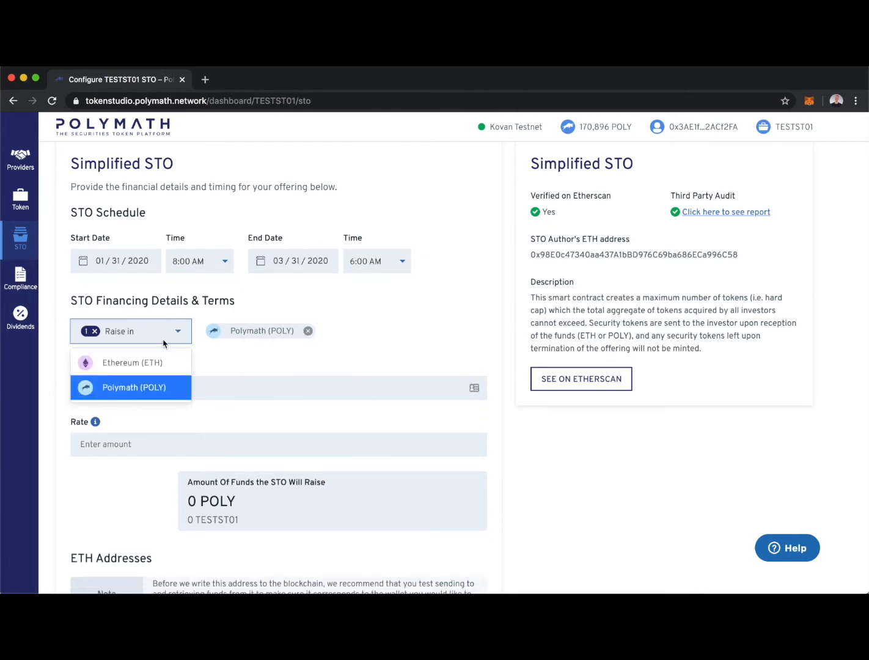
left_click(147, 366)
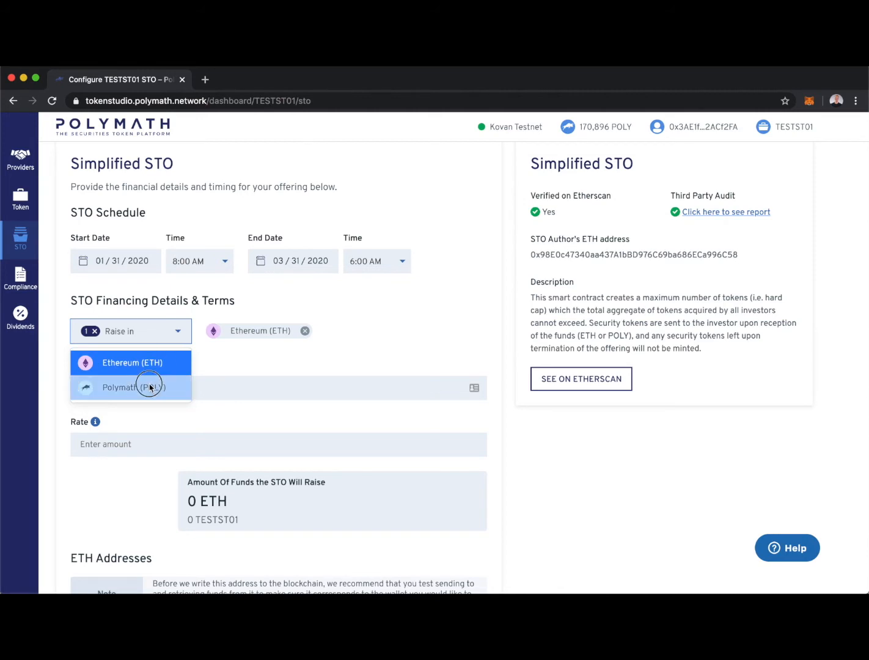
left_click(151, 387)
left_click(150, 363)
left_click(146, 387)
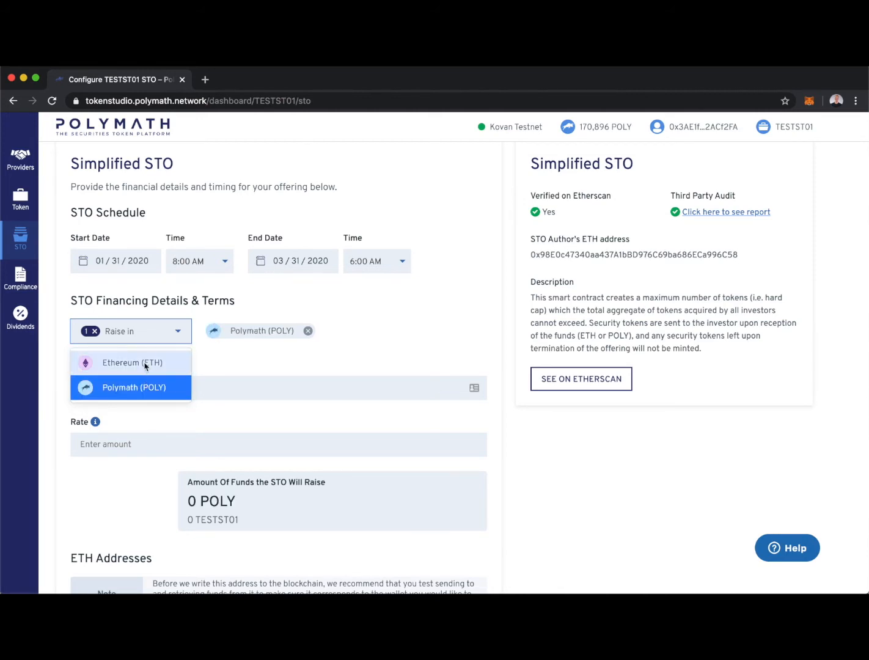
left_click(145, 365)
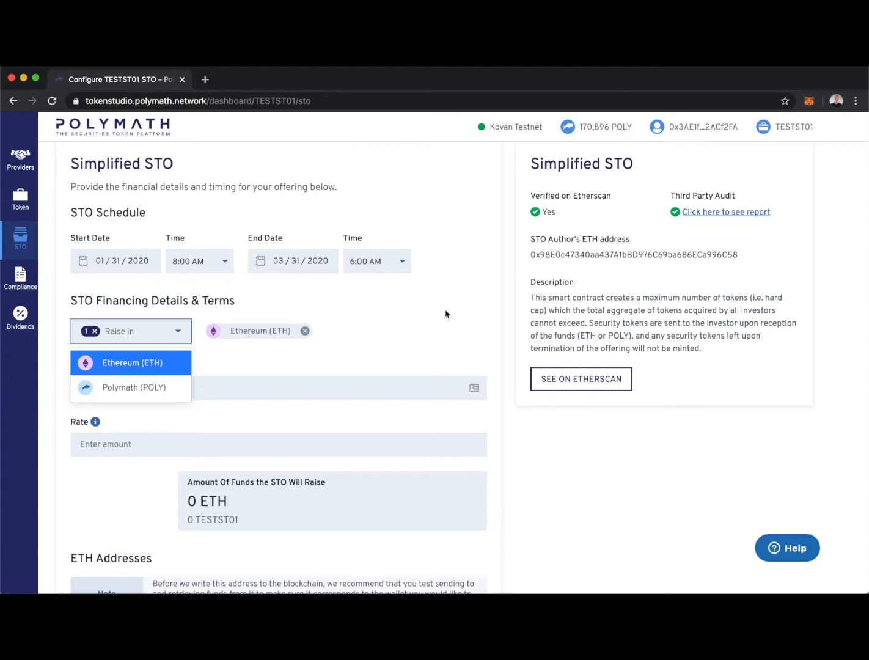
left_click(135, 386)
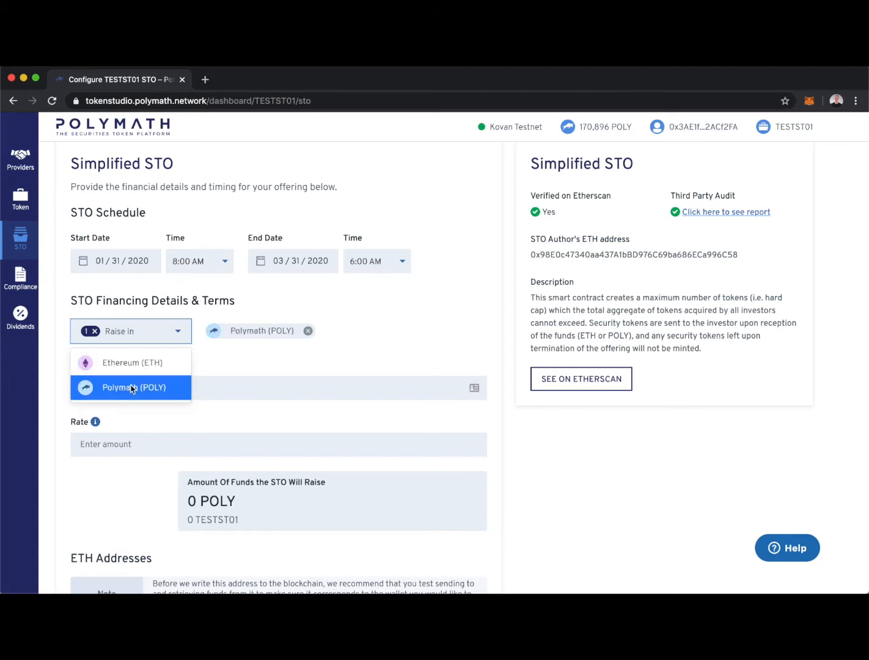
left_click(138, 367)
left_click(135, 388)
left_click(136, 365)
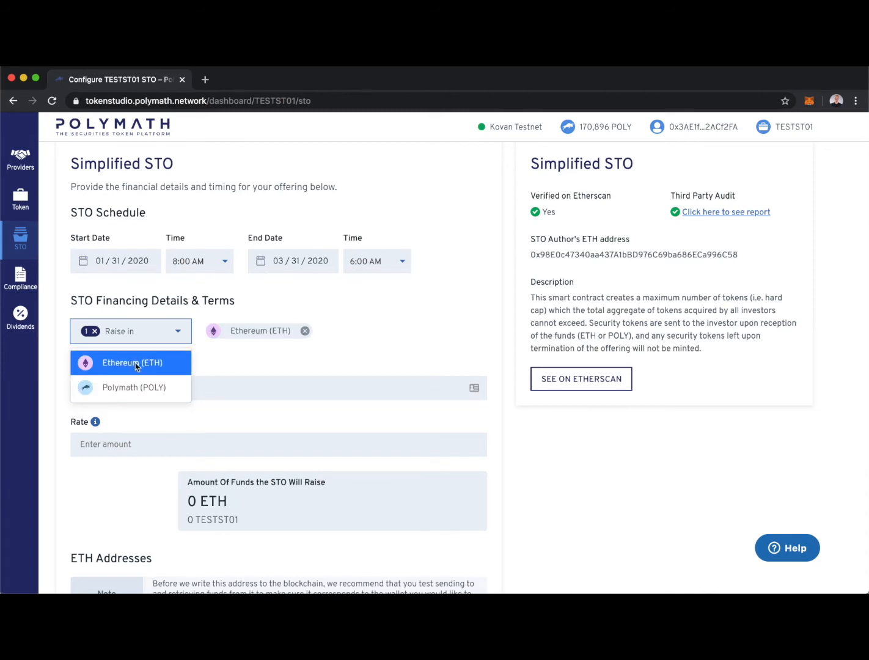
left_click(426, 330)
left_click(102, 387)
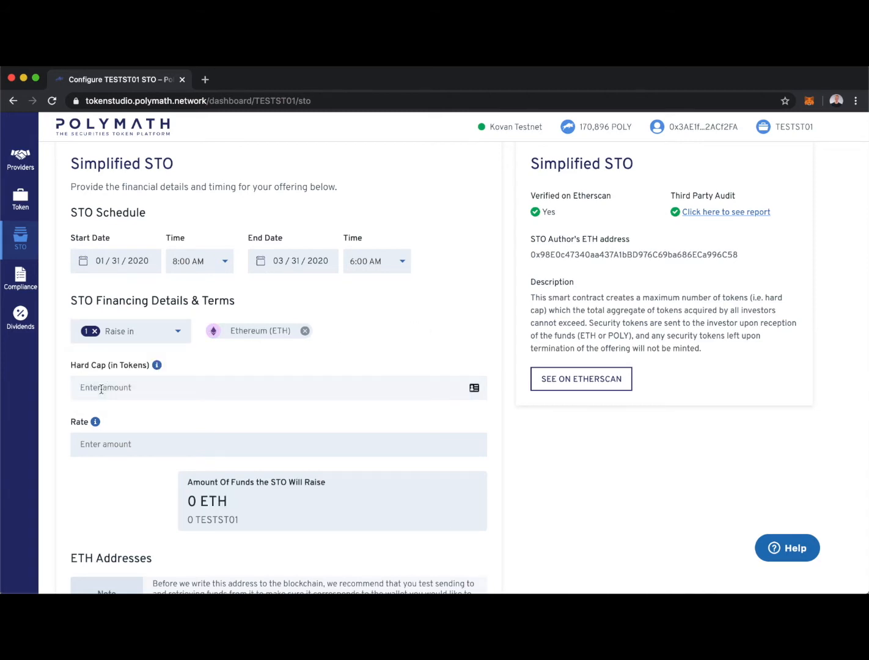
Enter a 10,000,000-token hard cap and a rate of 100, totalling 100,000 ETH
type("10,000,000")
left_click(113, 446)
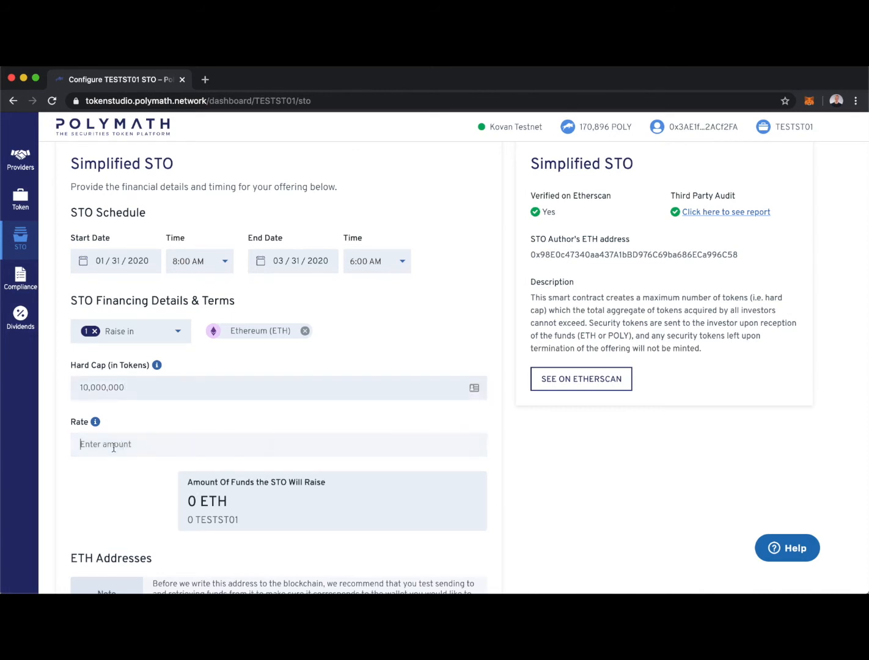
type("100")
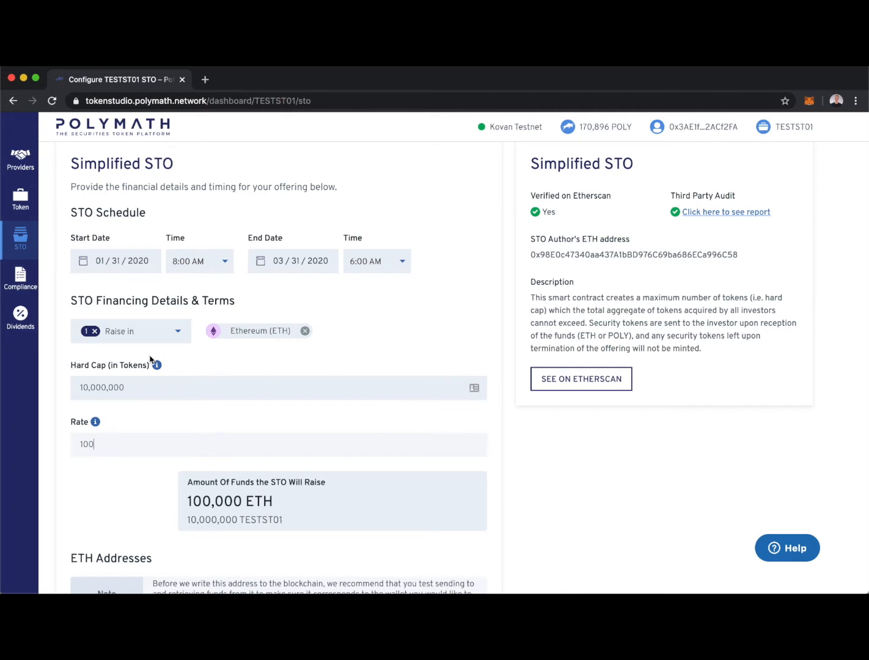
mouse_move(156, 366)
mouse_move(95, 424)
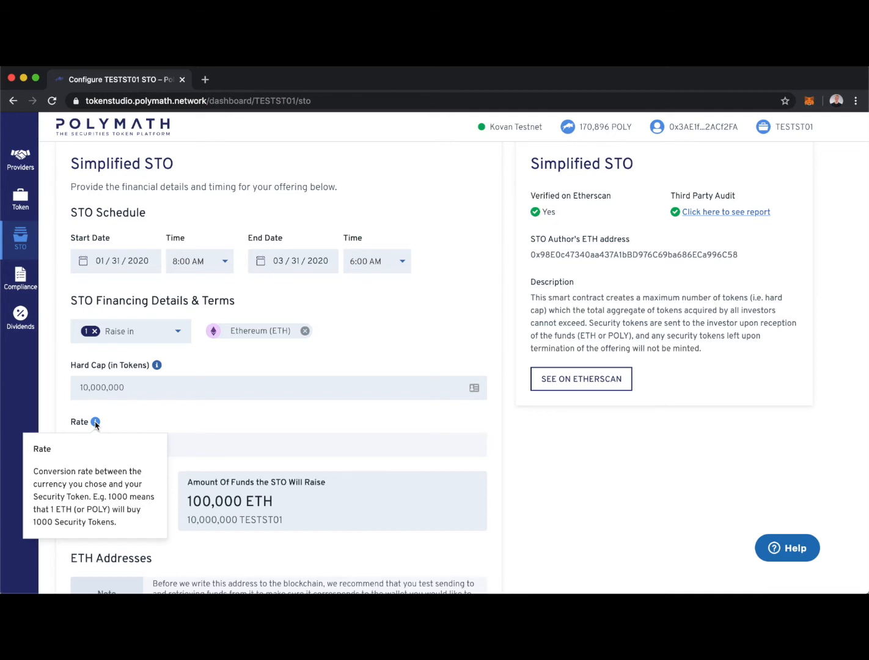
scroll(493, 452, "down", 1)
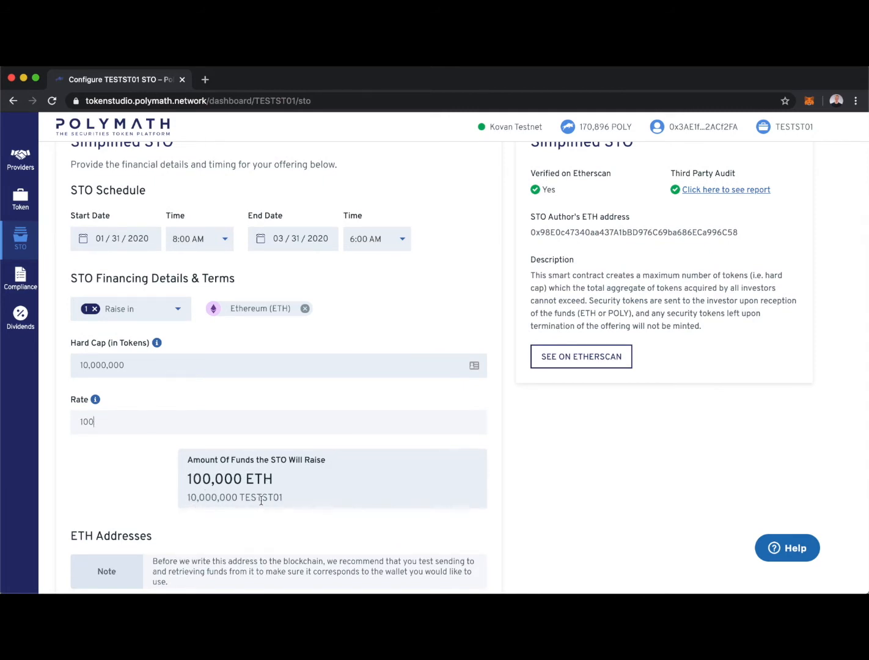
scroll(490, 482, "down", 3)
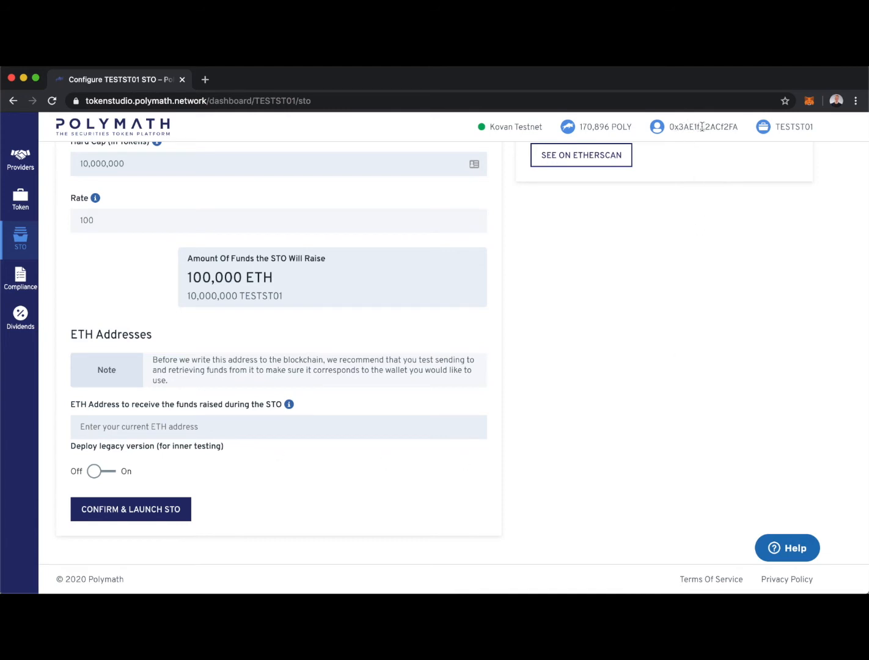
Copy the wallet account's address and paste it into the raised-funds ETH address field
left_click(809, 102)
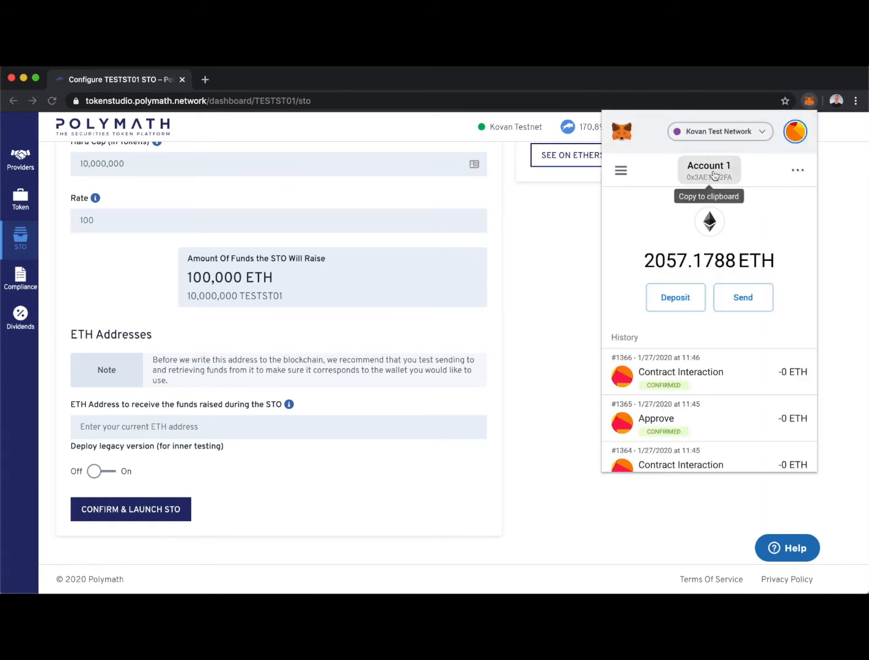
left_click(714, 176)
left_click(521, 316)
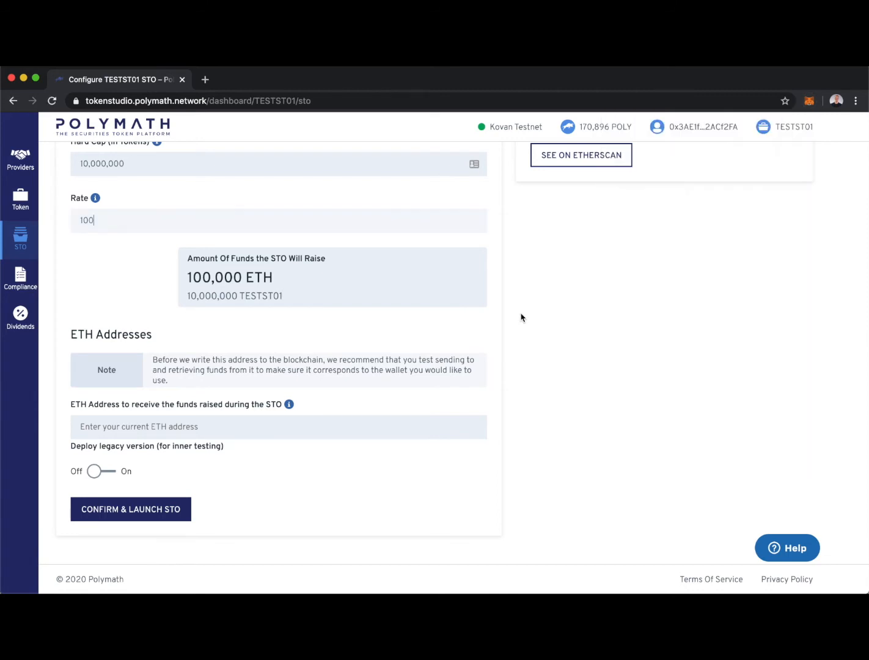
left_click(110, 427)
key("super+v")
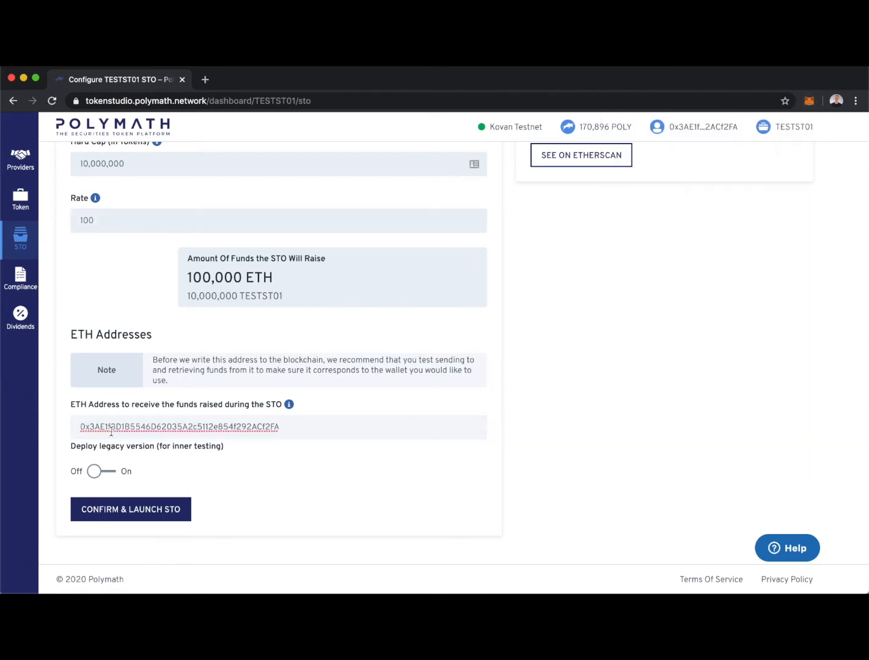
left_click(489, 490)
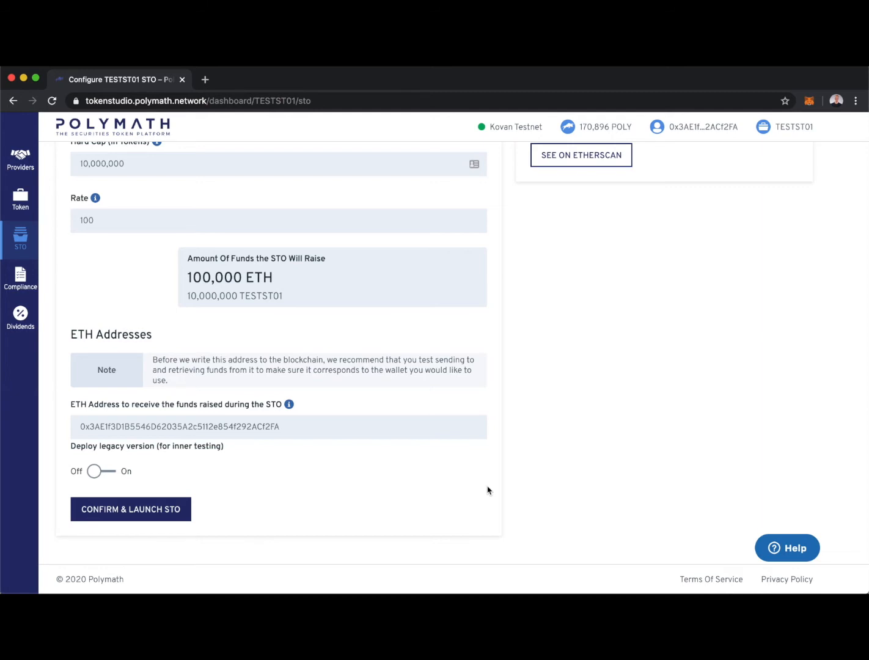
scroll(493, 324, "up", 6)
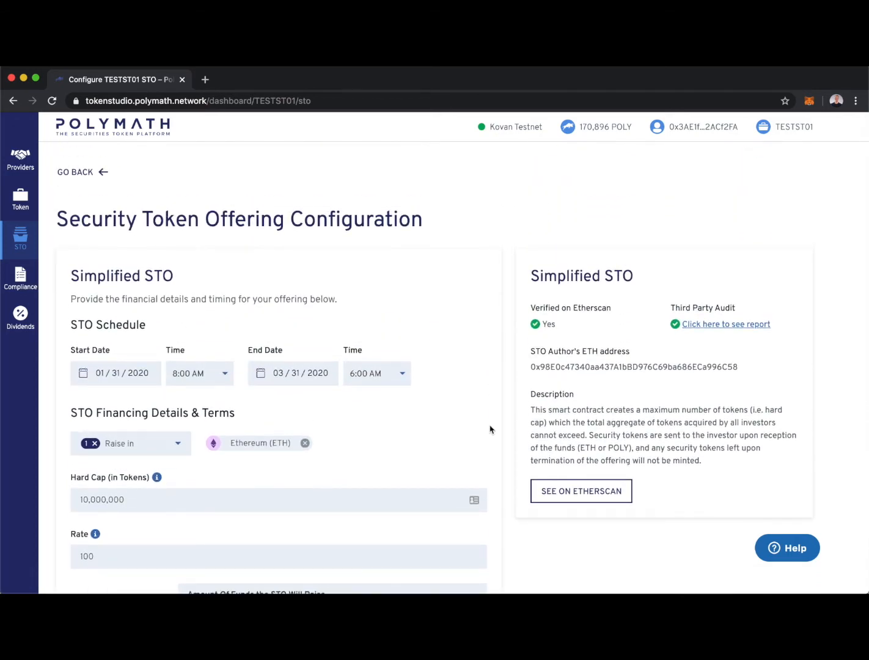
scroll(488, 427, "down", 6)
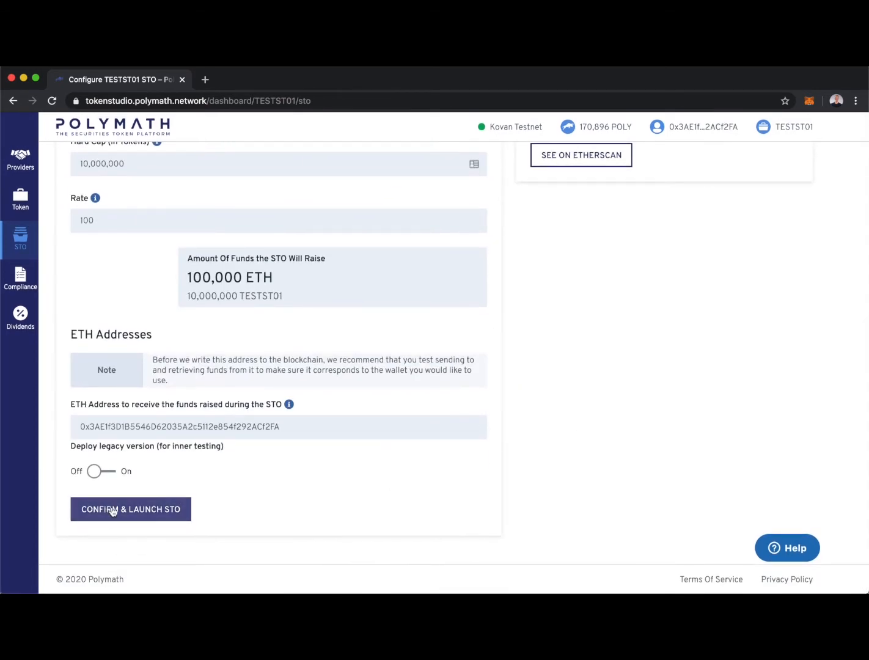
Launch the TESTST01 Simplified STO, confirming deployment and approving the wallet transaction
left_click(116, 505)
scroll(358, 333, "down", 2)
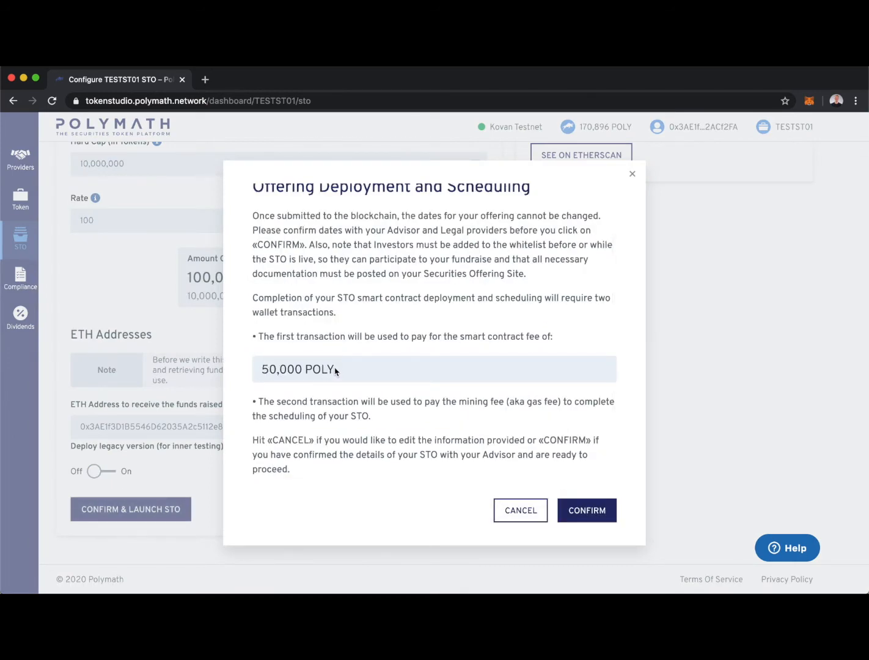
left_click(583, 510)
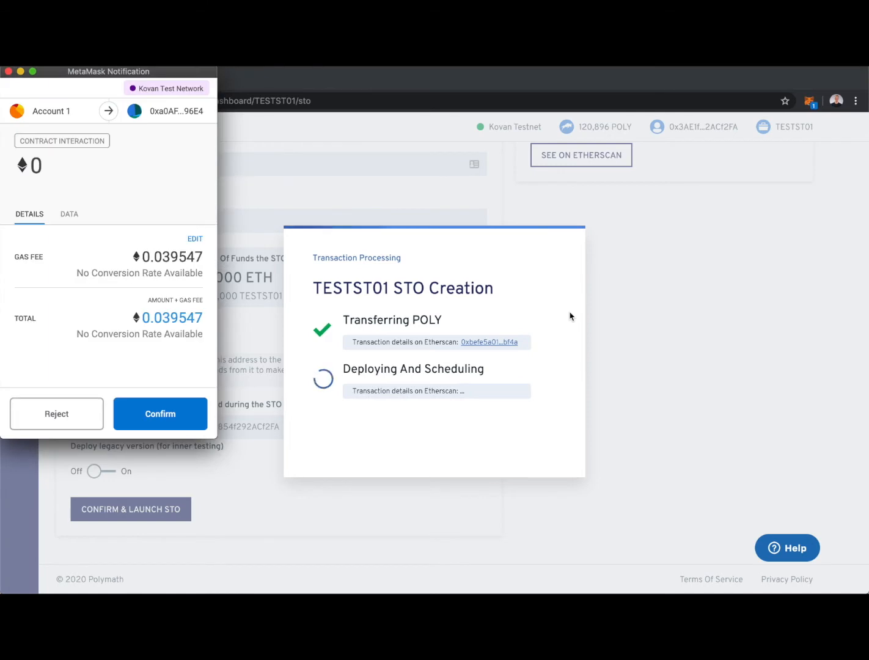
left_click(155, 415)
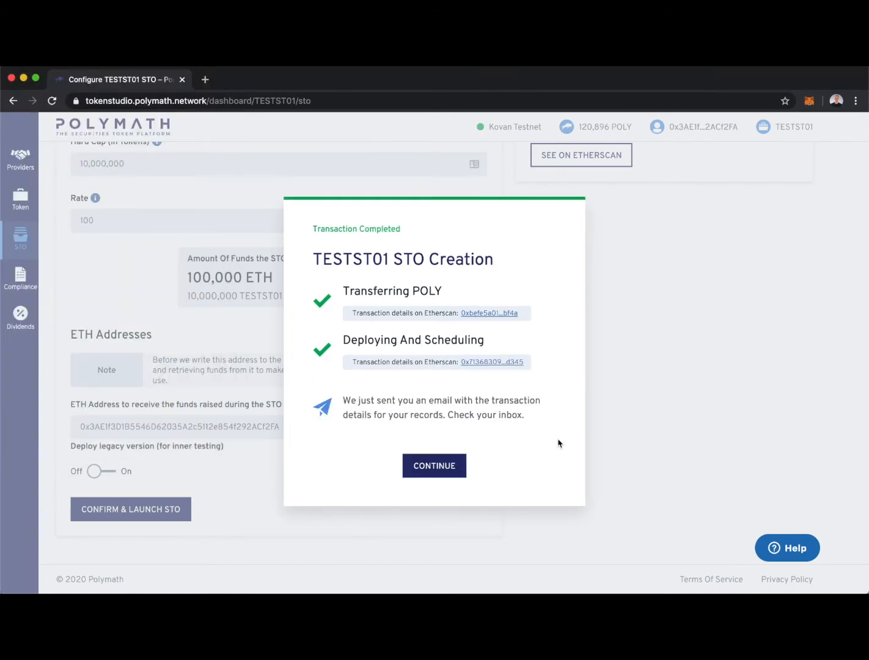
left_click(457, 467)
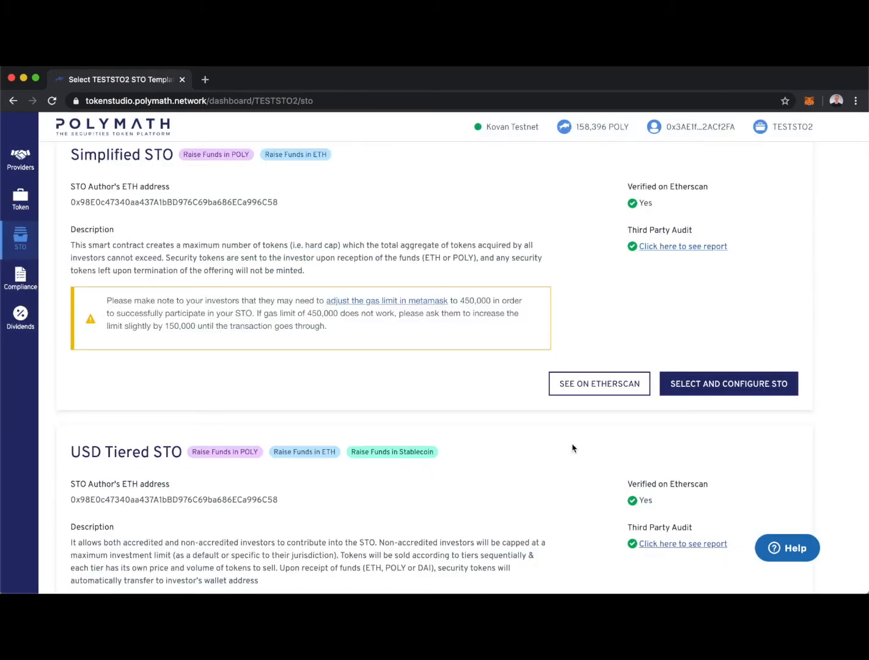
Open the USD Tiered STO form for TESTST02 and set dates 01/31/2020 to 03/31/2020
scroll(572, 448, "down", 3)
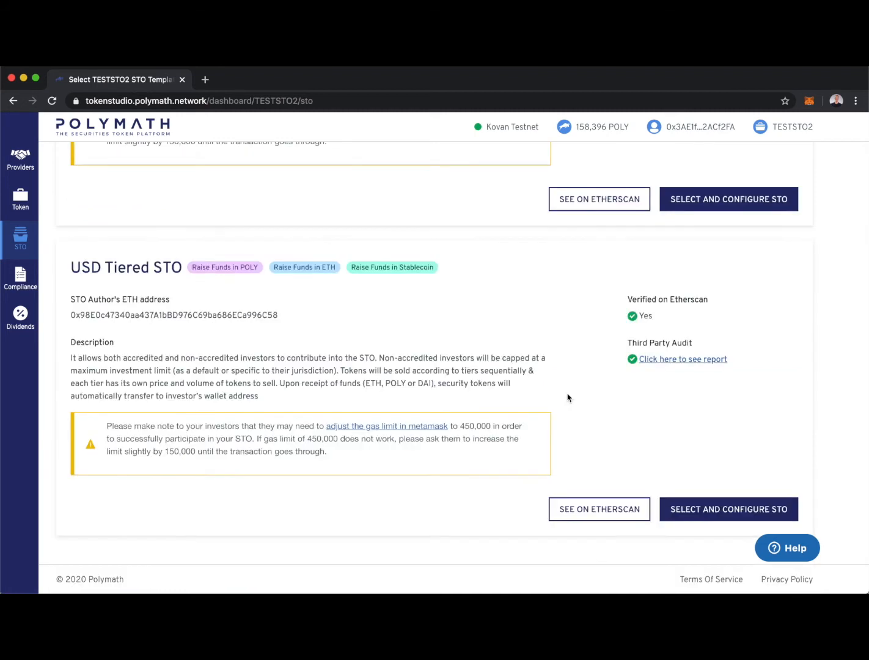
left_click(727, 511)
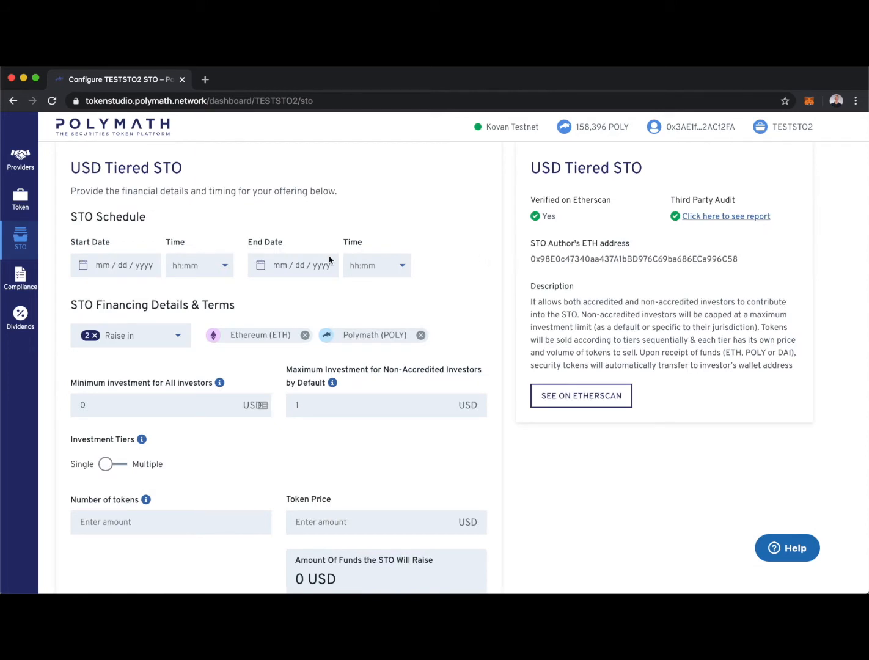
left_click(125, 266)
left_click(196, 405)
left_click(296, 269)
left_click(401, 300)
left_click(400, 299)
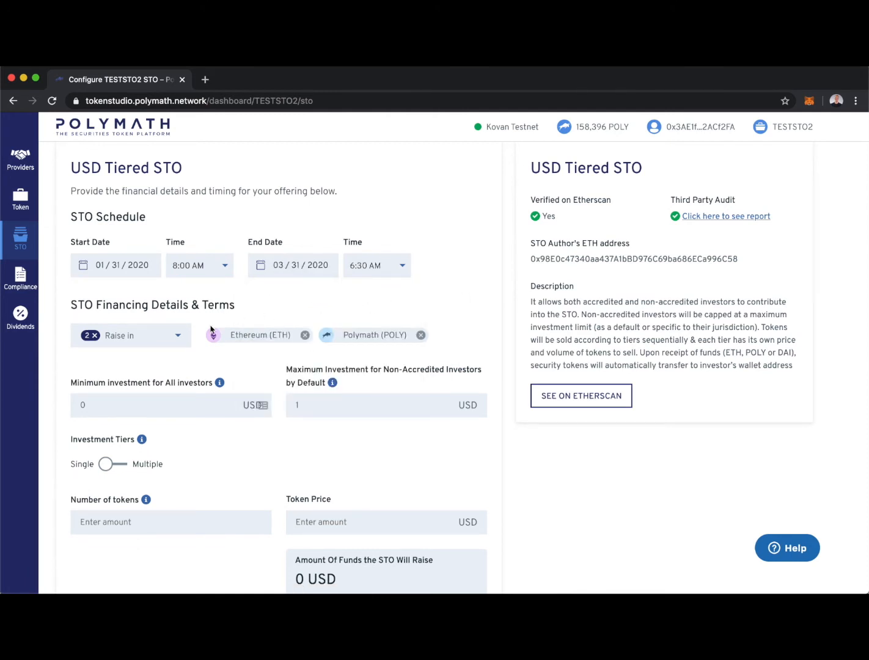
Set the raise-in currencies to POLY, DAI and ETH
left_click(178, 336)
left_click(135, 364)
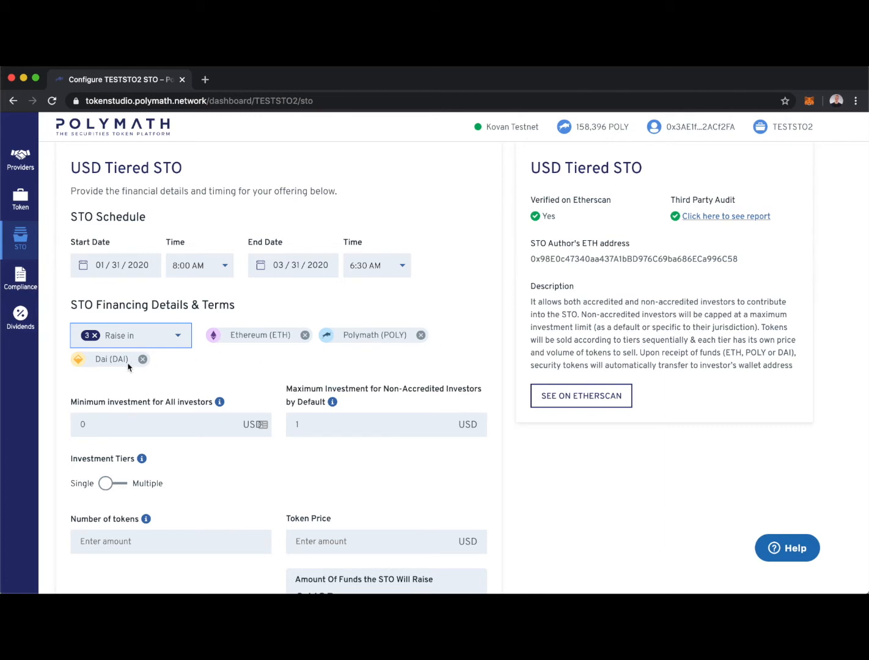
left_click(143, 358)
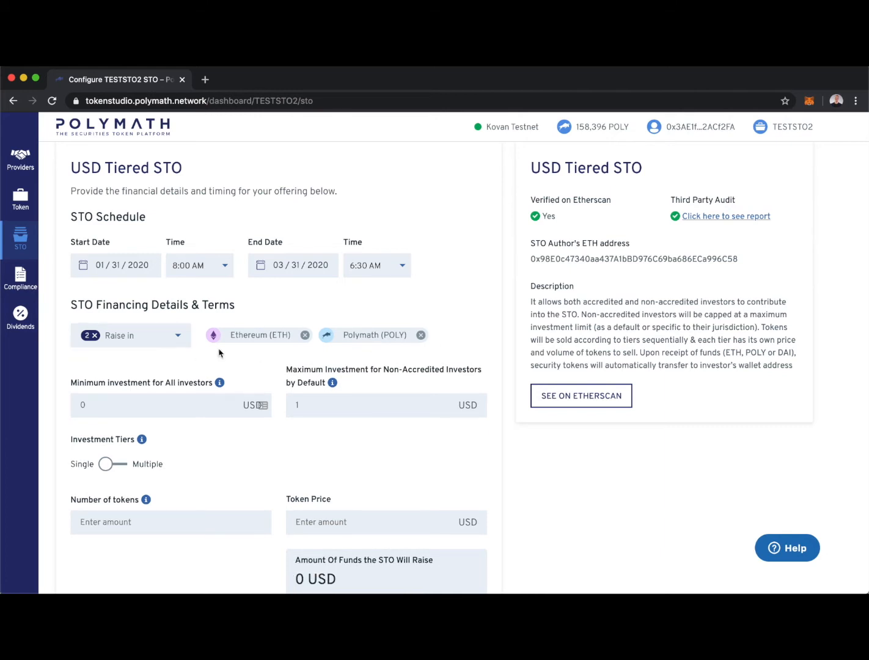
left_click(421, 335)
left_click(178, 335)
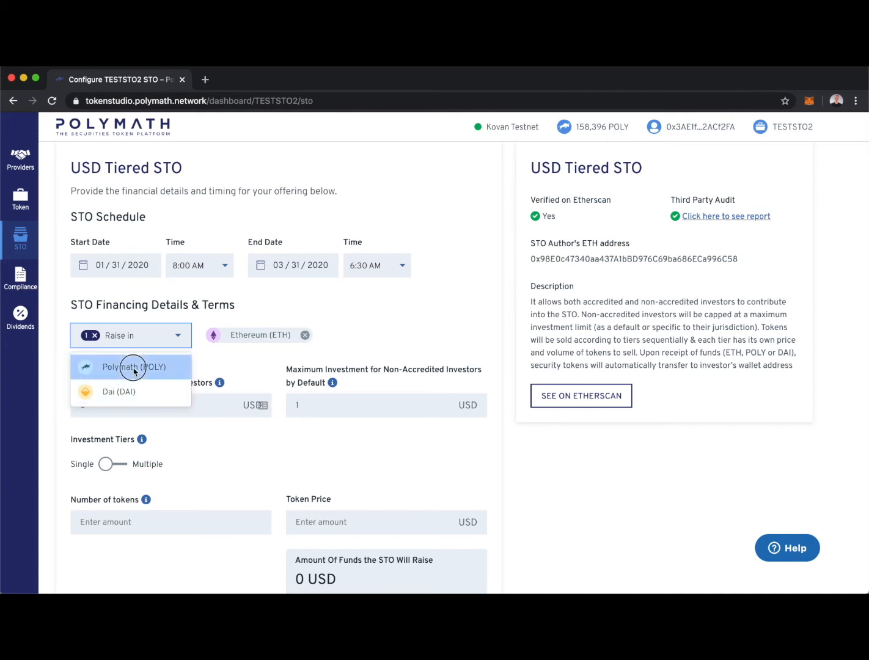
left_click(145, 365)
left_click(304, 335)
left_click(147, 339)
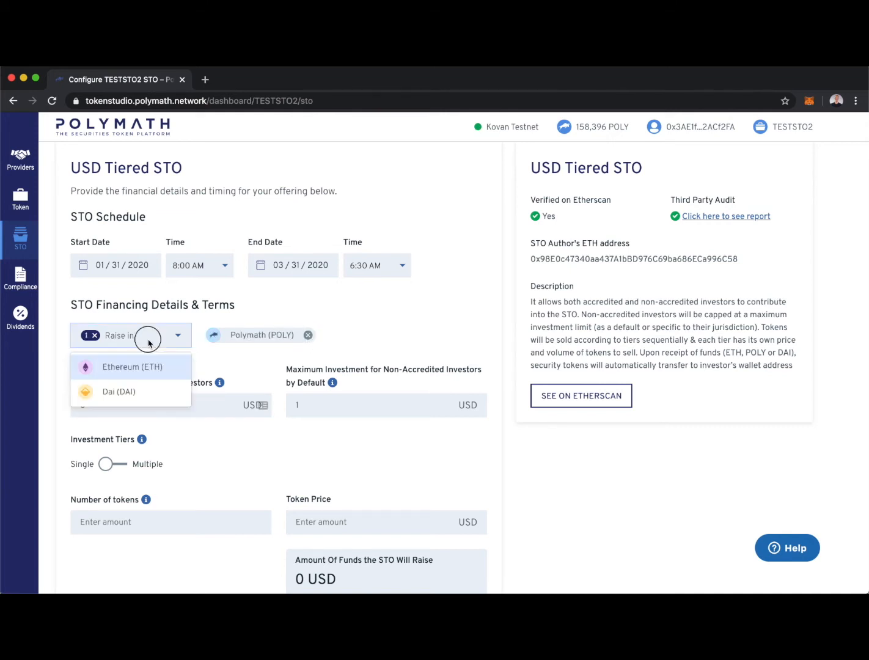
left_click(119, 391)
left_click(150, 368)
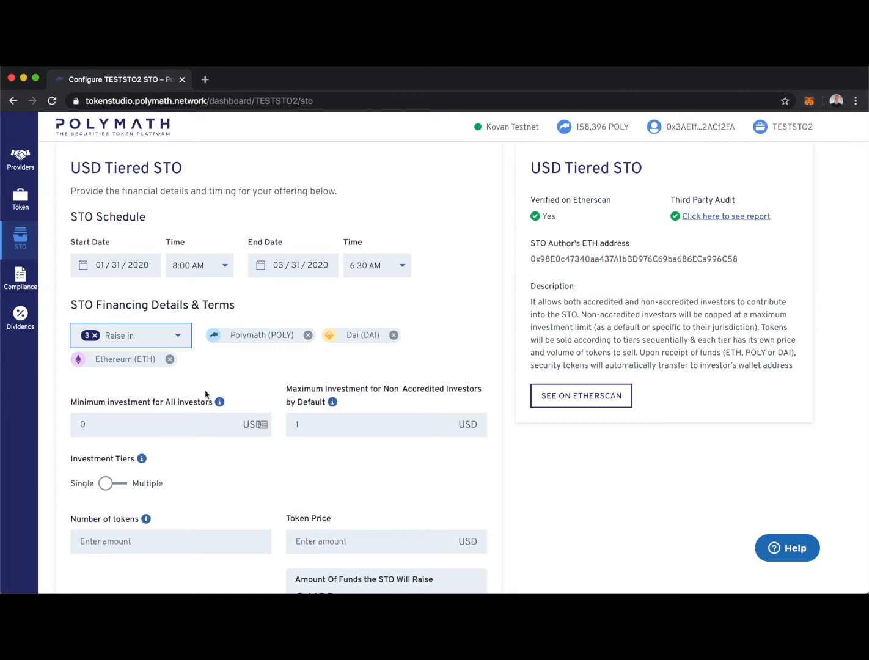
Set a 1,000 USD minimum, 10,000 USD non-accredited maximum, and multiple investment tiers
left_click(71, 425)
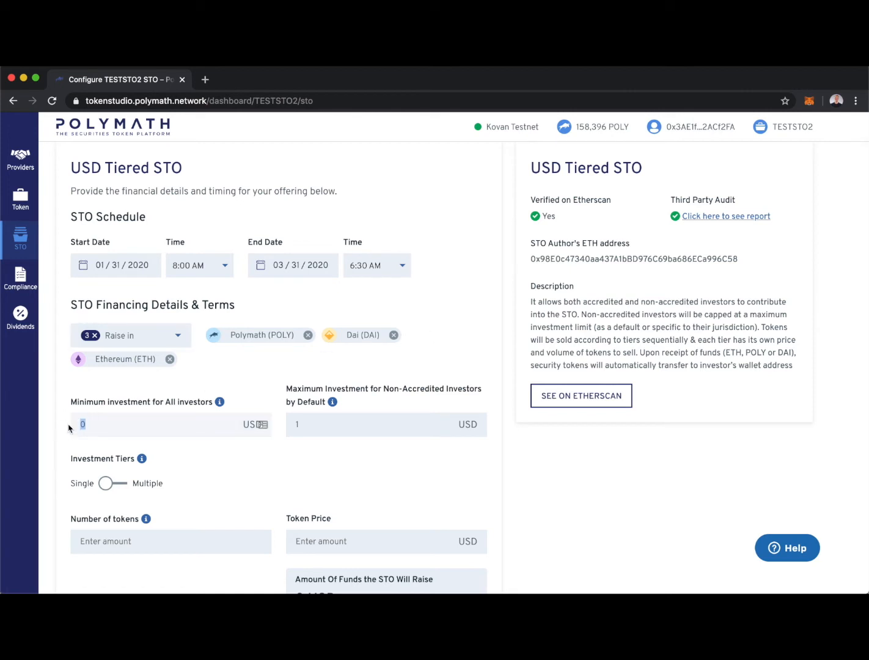
type("1000")
left_click(311, 423)
type("1")
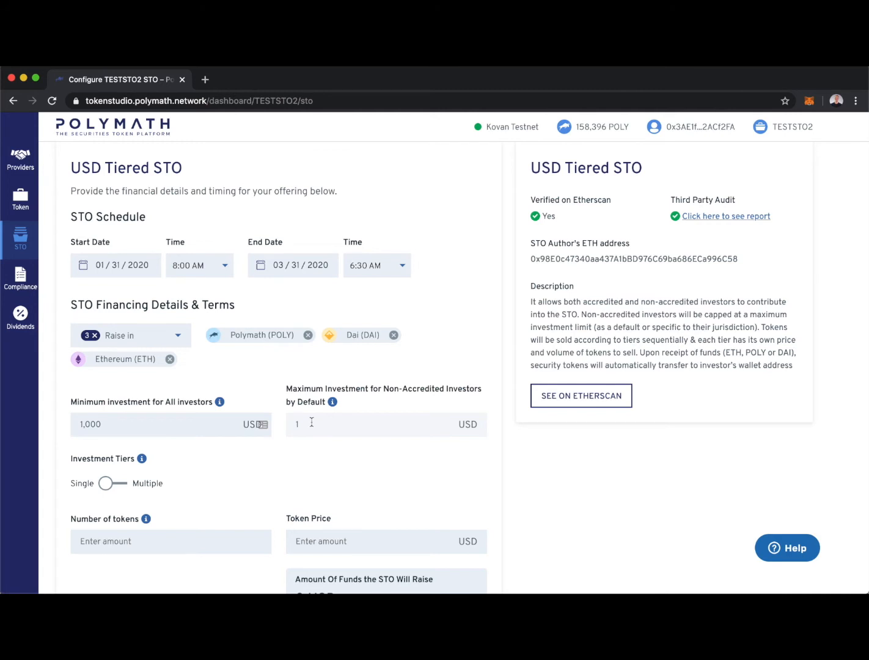
type("0,000")
scroll(480, 401, "down", 2)
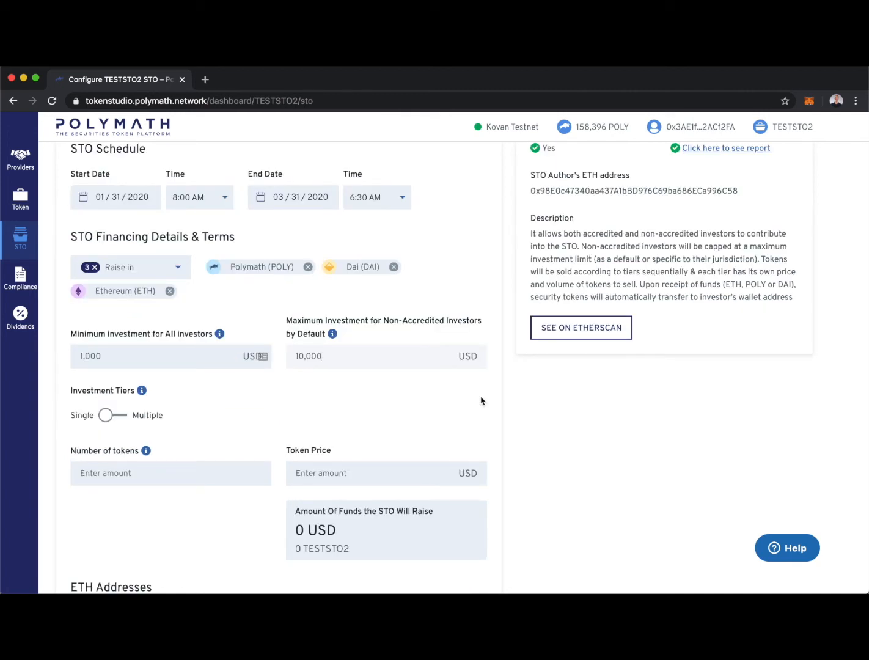
left_click(116, 415)
scroll(471, 330, "down", 3)
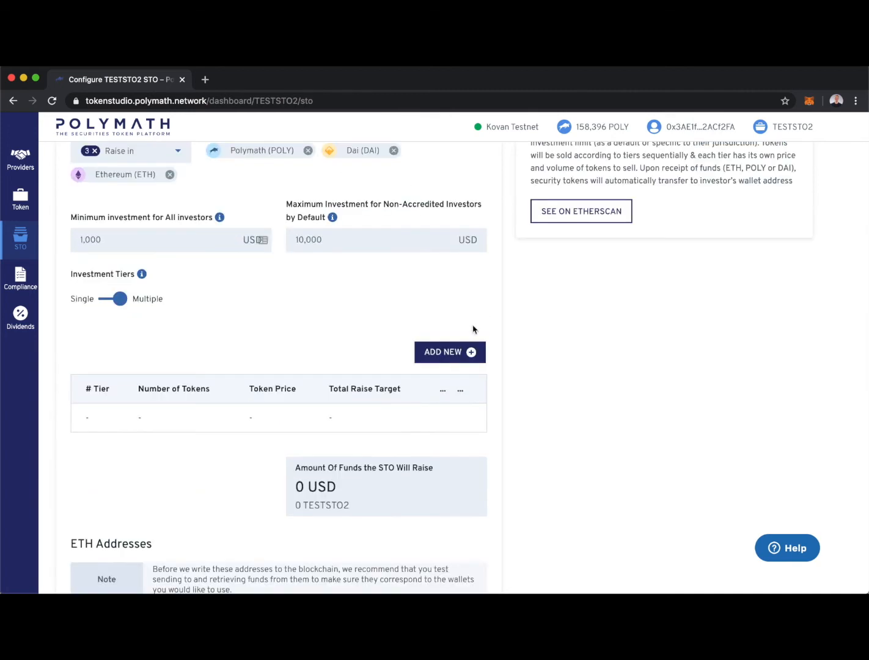
Add tier 1 with 1,000,000 tokens at 1.00 USD
left_click(459, 358)
left_click(301, 333)
type("1,000,00")
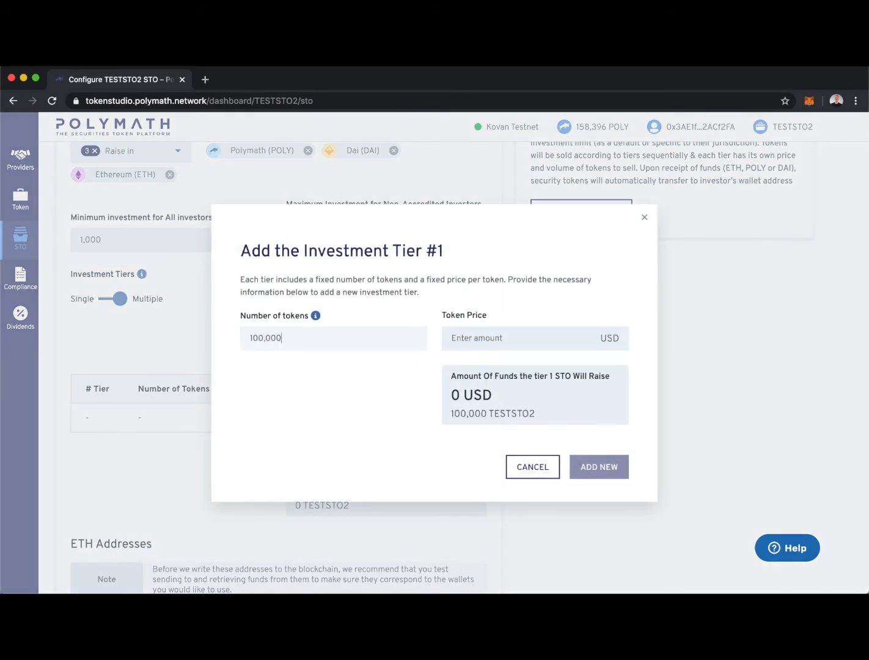
type("0")
key("Tab")
type("1")
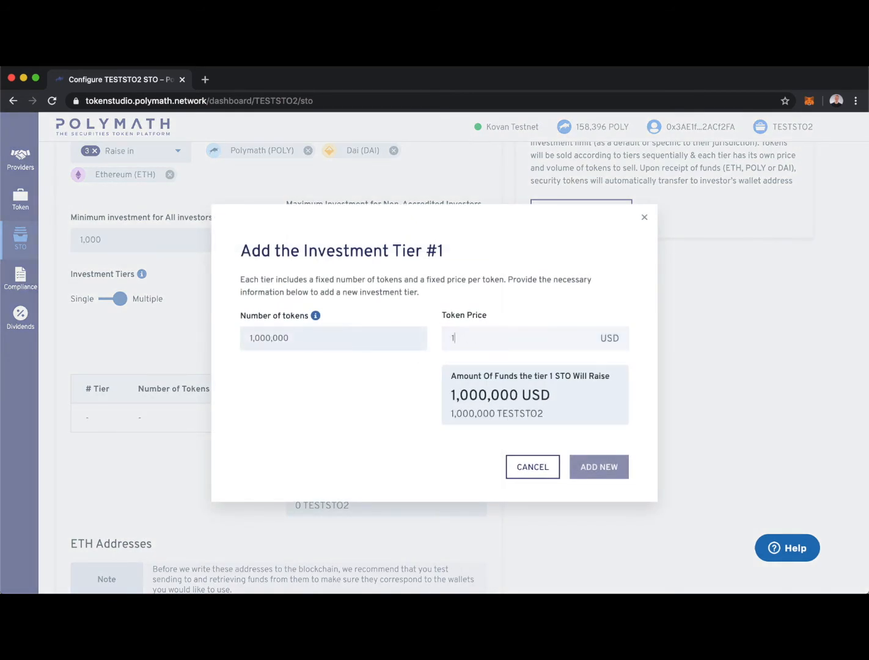
left_click(587, 466)
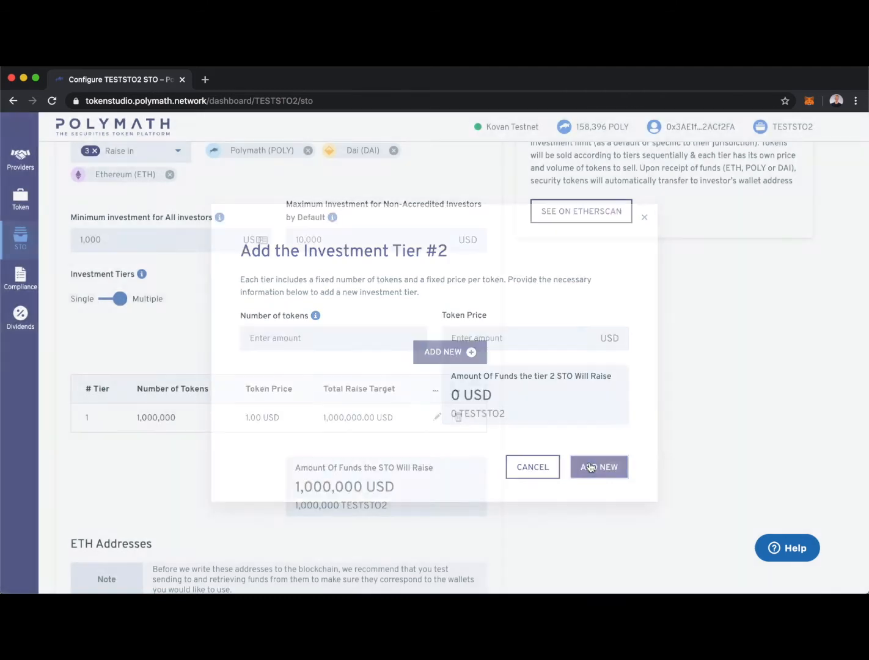
Add tiers 2 and 3, 1,000,000 tokens each at 1.10 and 1.20 USD
left_click(454, 353)
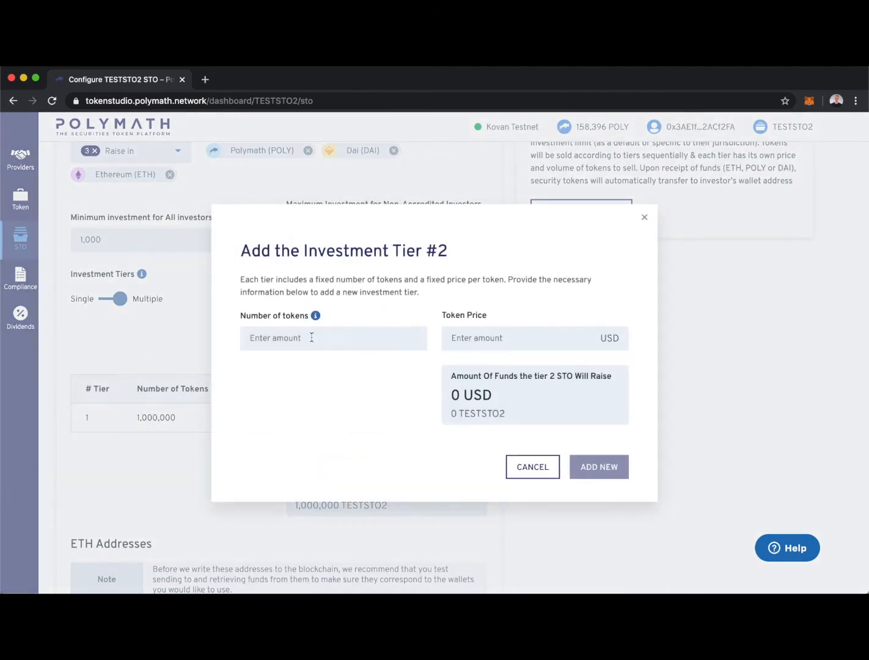
left_click(302, 339)
type("1000000")
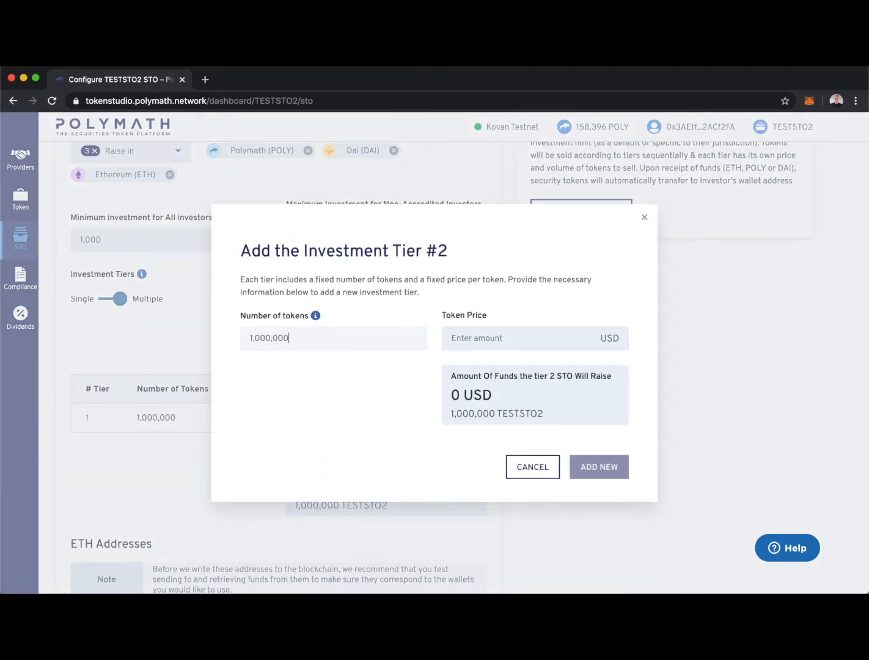
type("1.1")
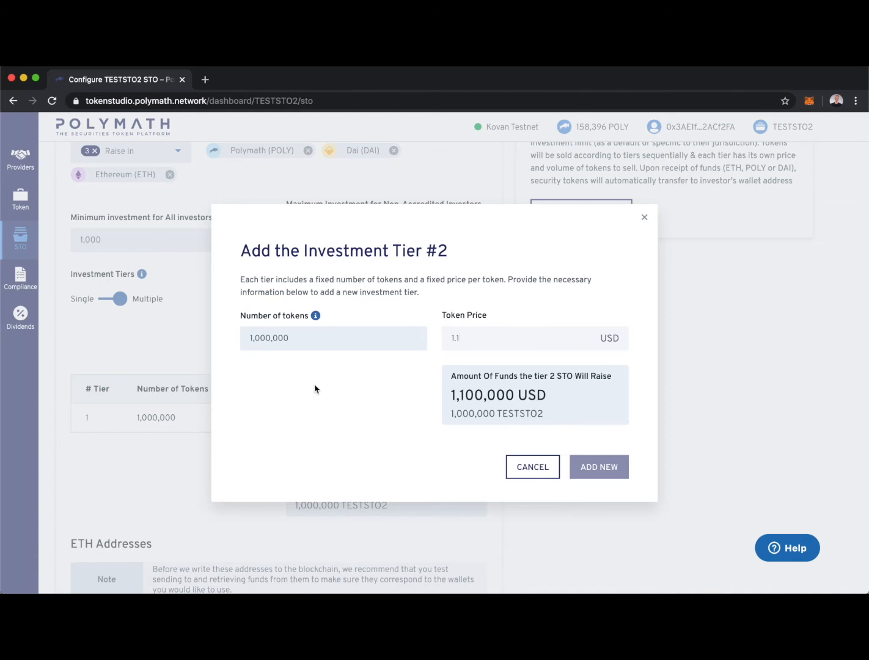
left_click(597, 468)
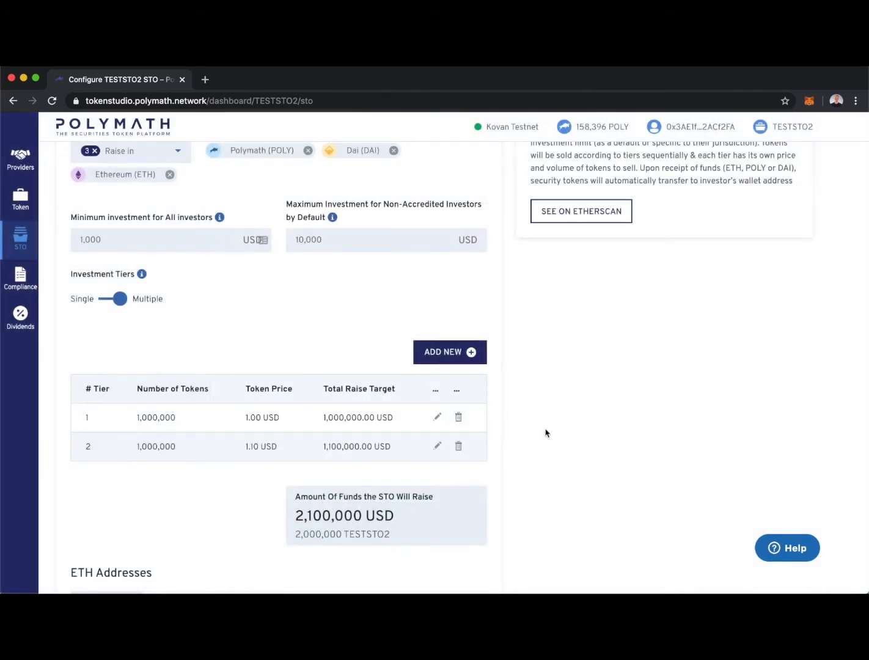
left_click(448, 352)
left_click(287, 336)
type("100000")
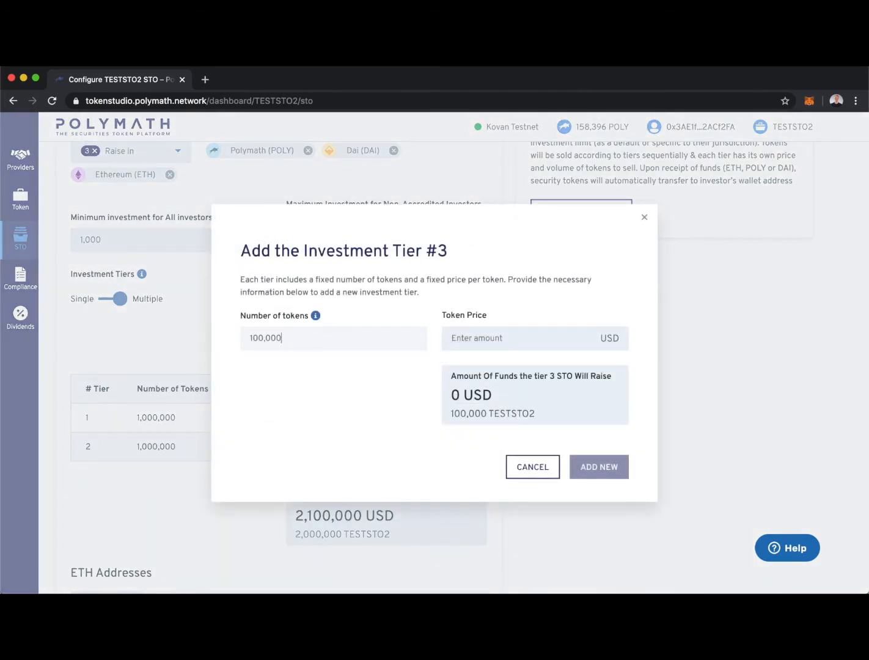
type("0")
type("1.2")
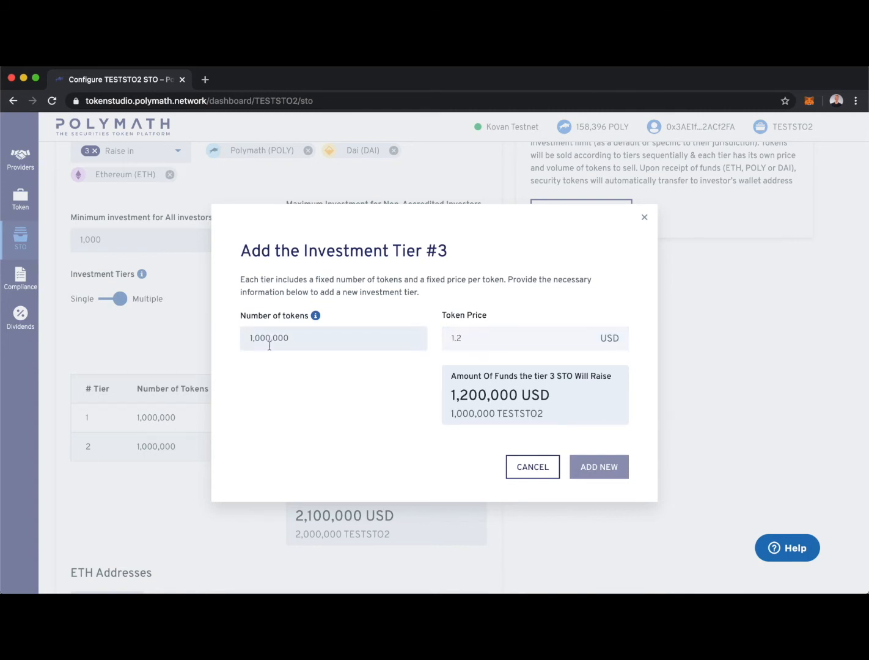
key("Return")
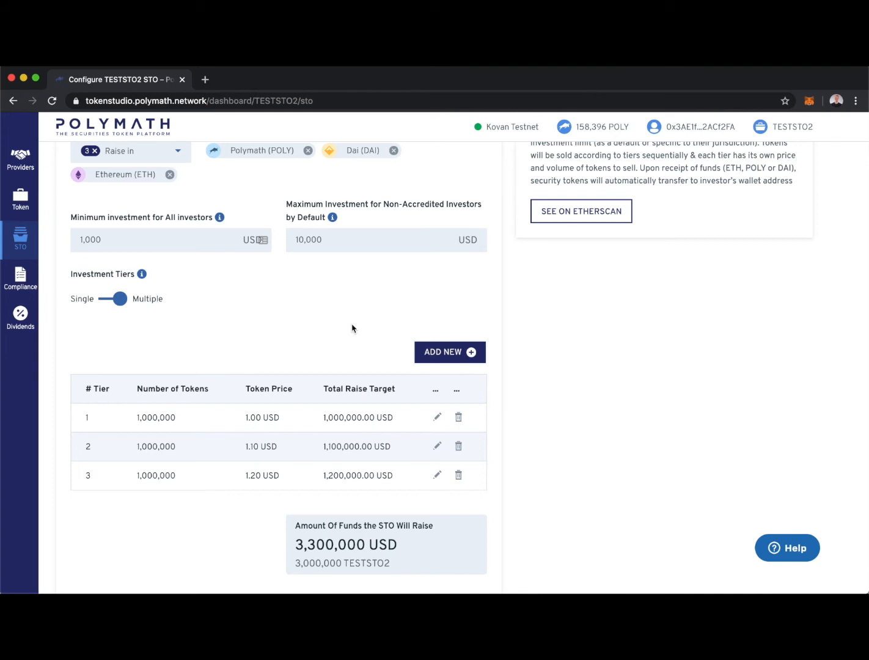
Check the 3,300,000 USD funds total and the 3,000,000 token amount
scroll(352, 328, "down", 4)
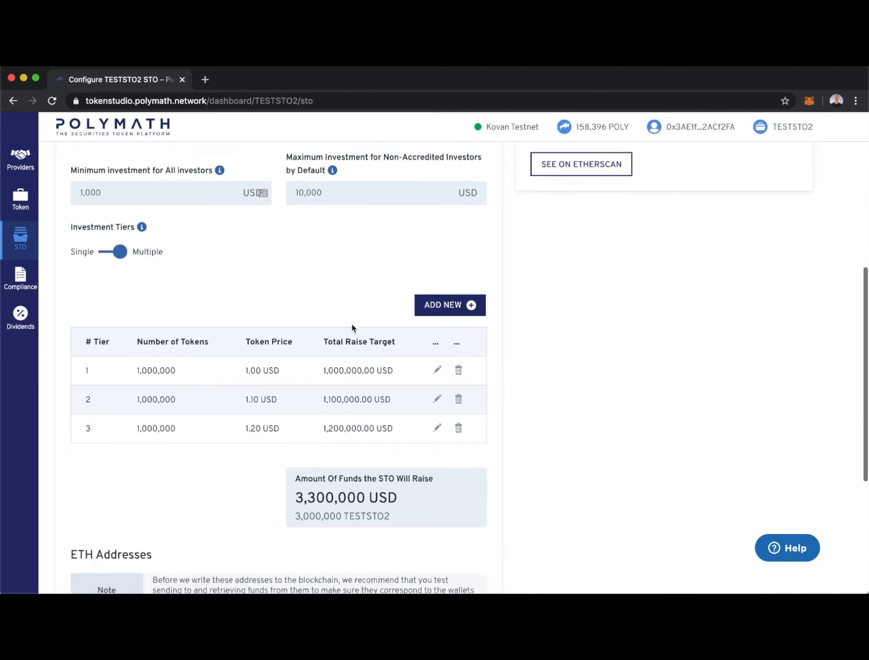
left_click_drag(297, 437, 364, 438)
left_click(364, 438)
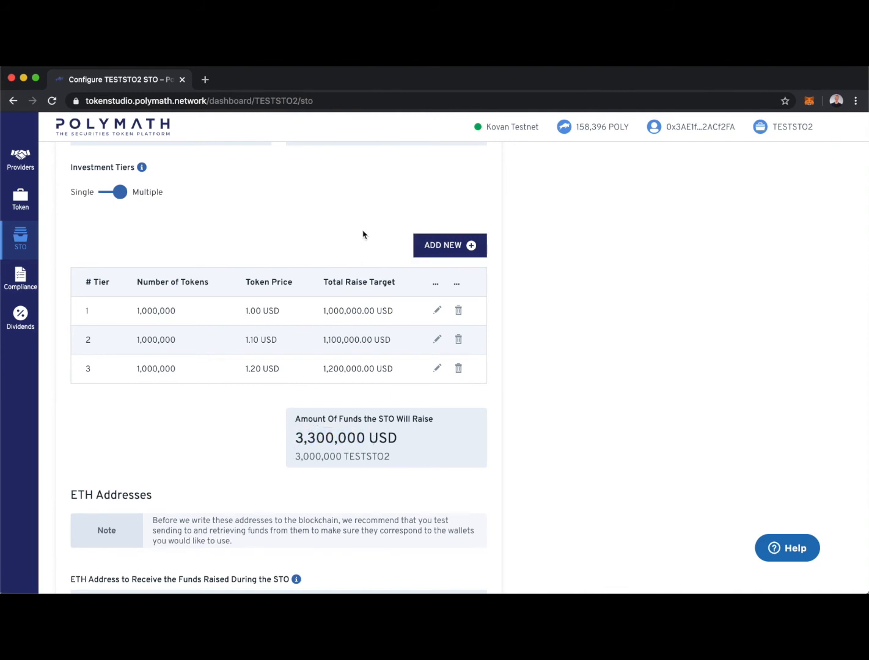
scroll(363, 232, "up", 6)
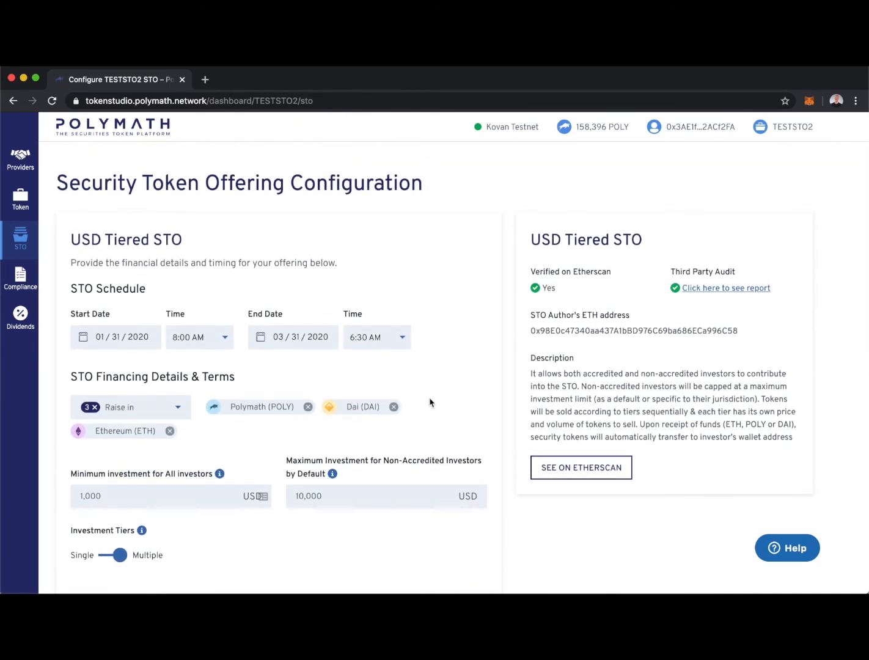
scroll(431, 401, "down", 7)
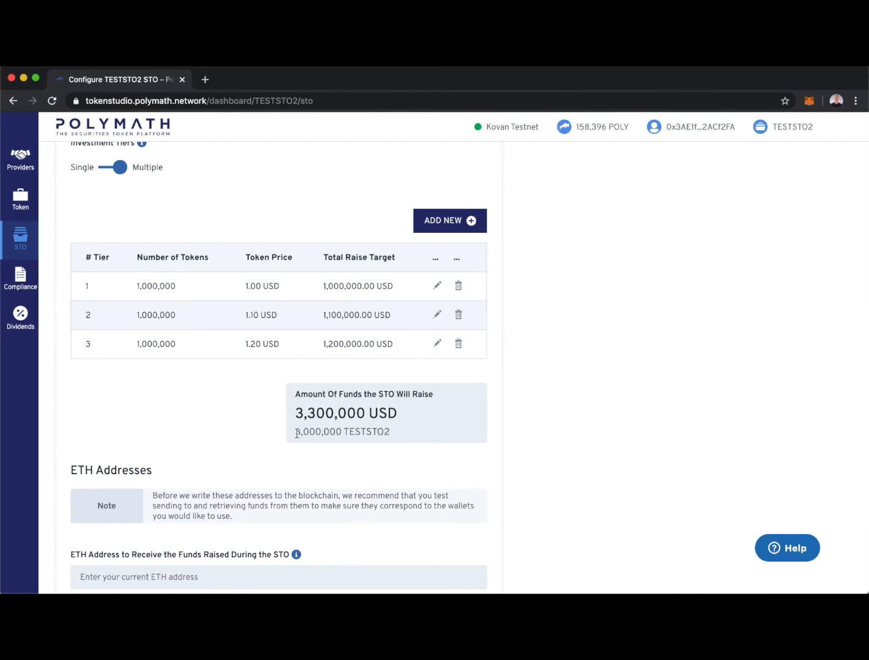
left_click_drag(295, 432, 388, 433)
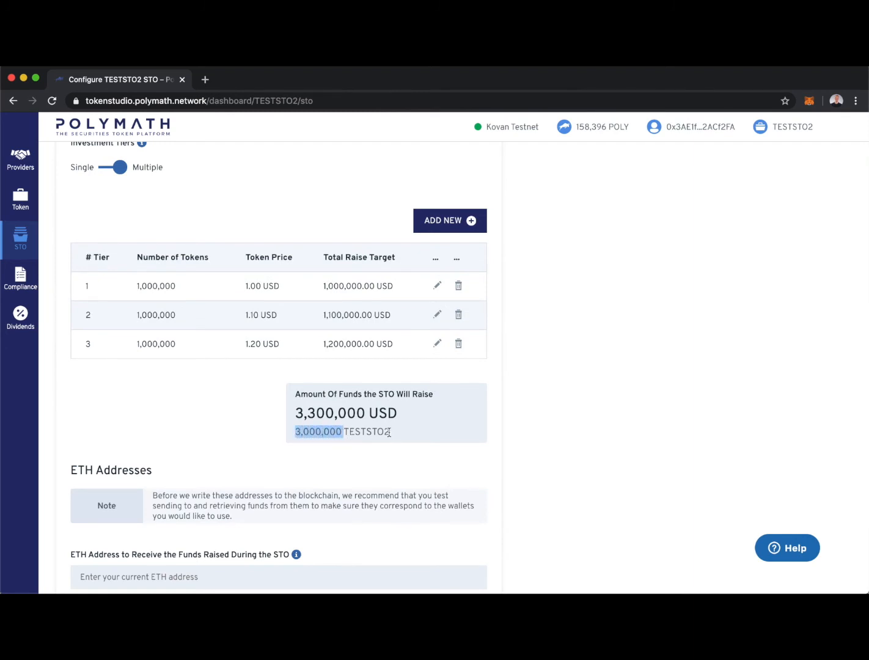
left_click(388, 434)
scroll(237, 419, "down", 5)
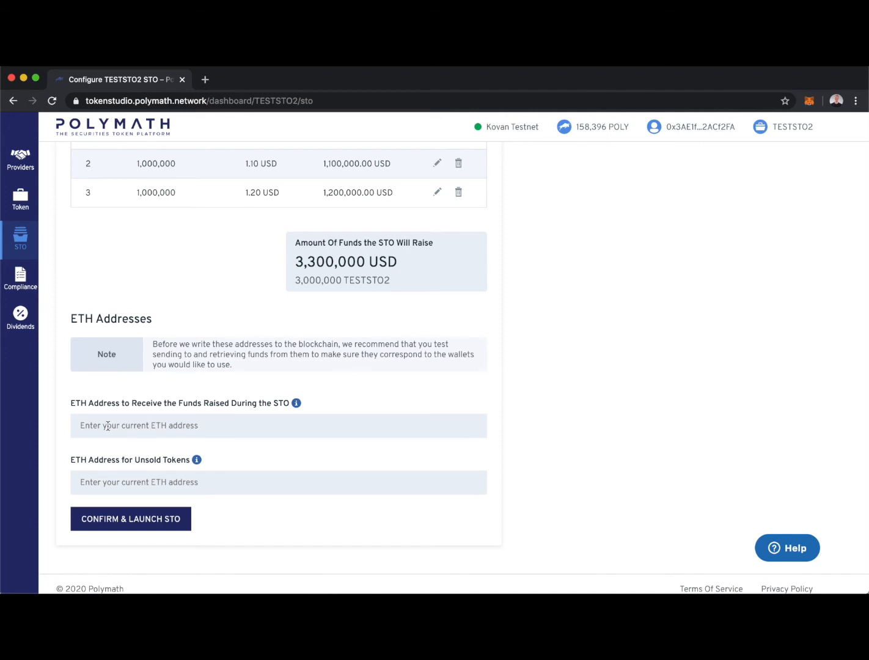
Paste the wallet address into both the raised-funds and unsold-tokens ETH address fields
left_click(107, 425)
key("super+v")
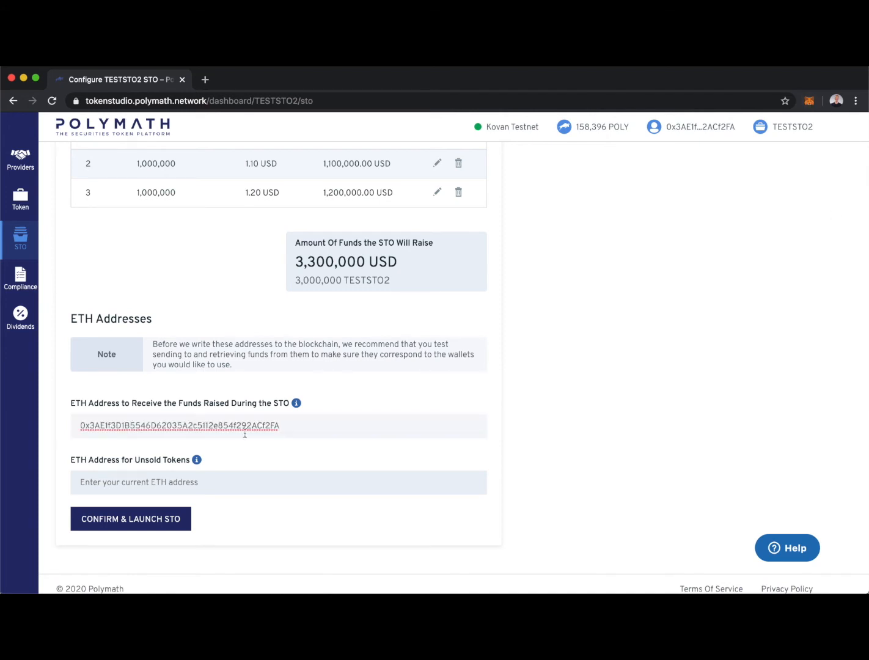
scroll(485, 449, "down", 1)
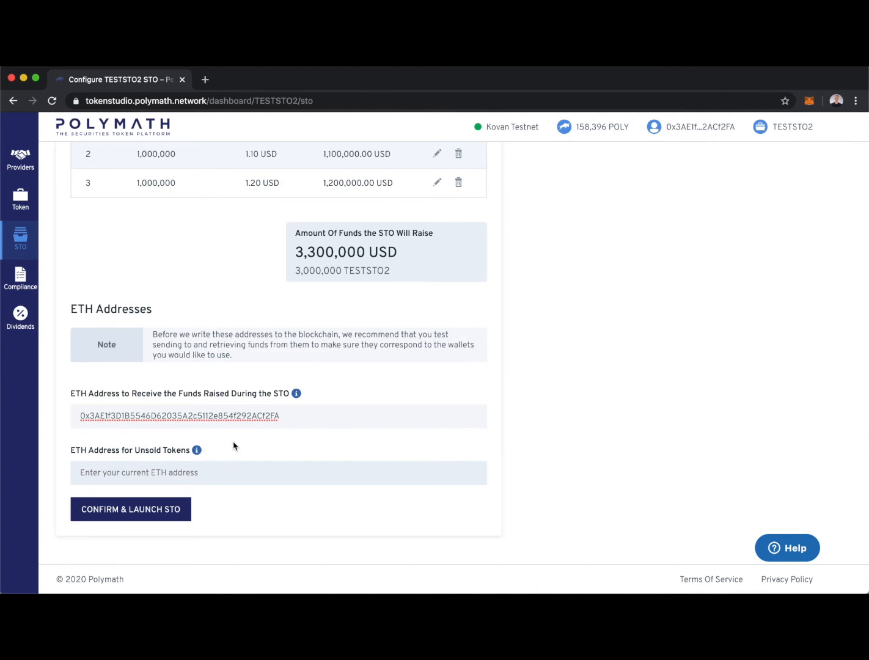
double_click(318, 272)
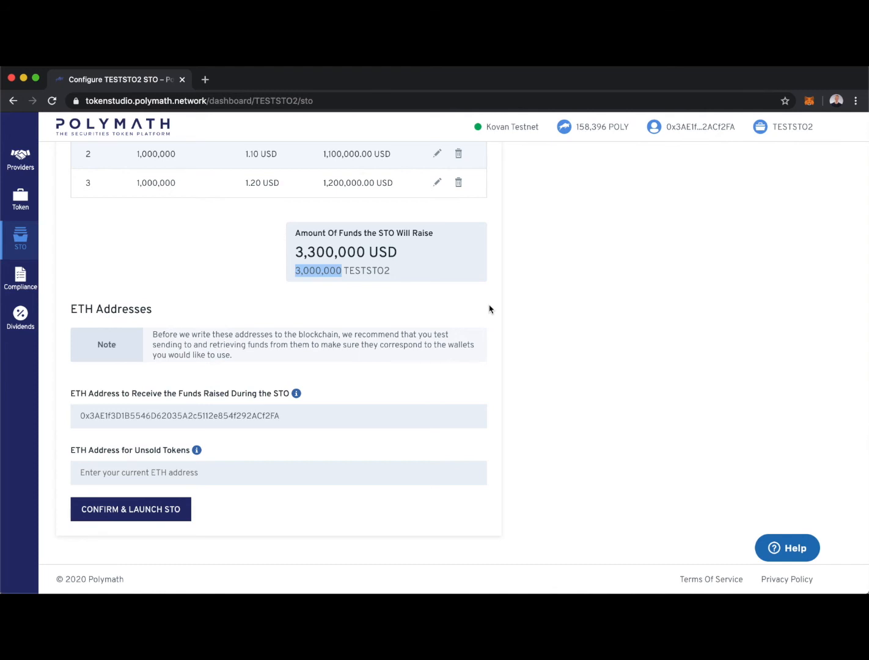
left_click(120, 471)
key("super+v")
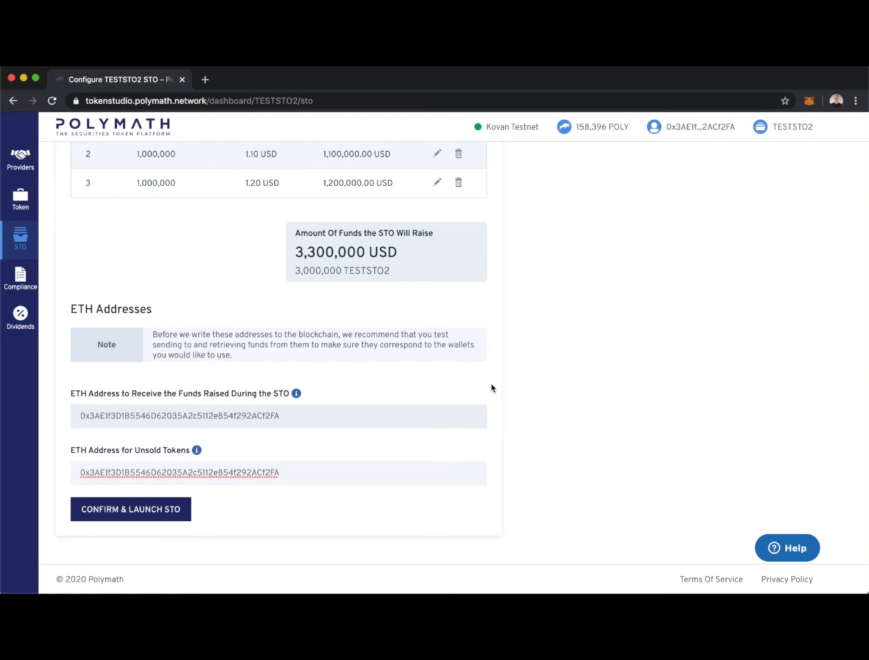
scroll(491, 388, "up", 7)
scroll(492, 388, "up", 3)
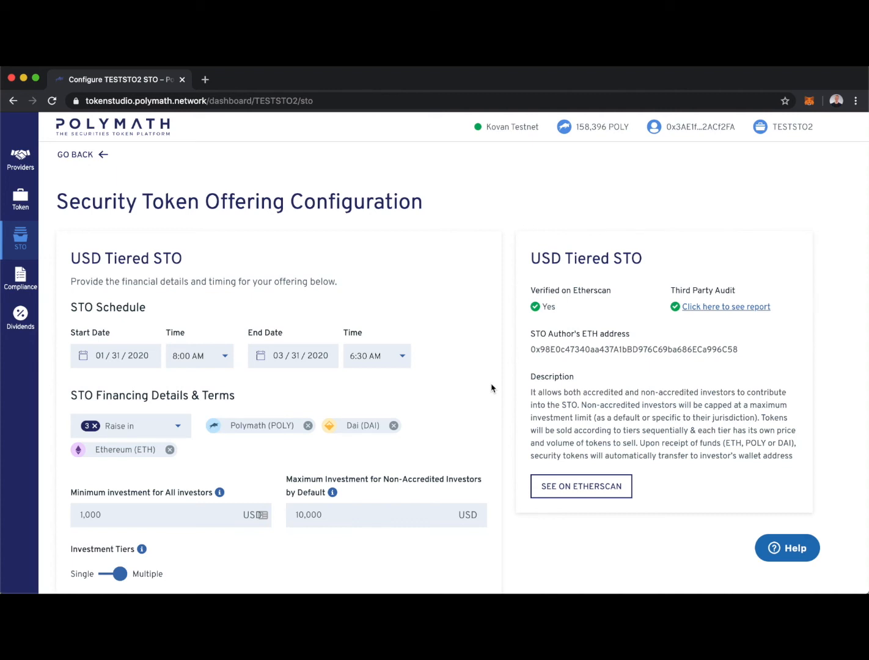
scroll(492, 388, "down", 15)
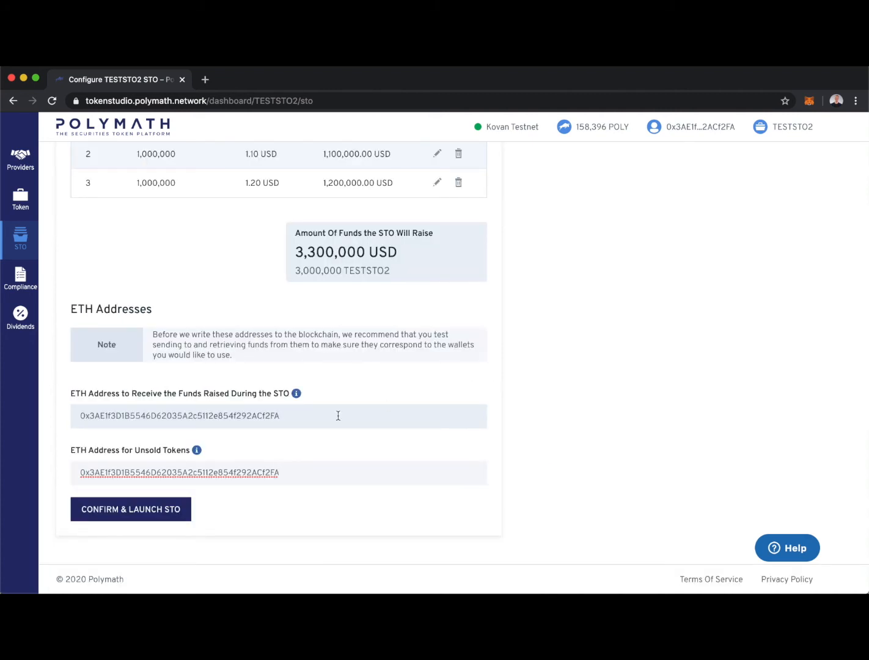
Launch the TESTSTO2 STO, approving the 150,000 POLY transfer in the wallet
left_click(121, 508)
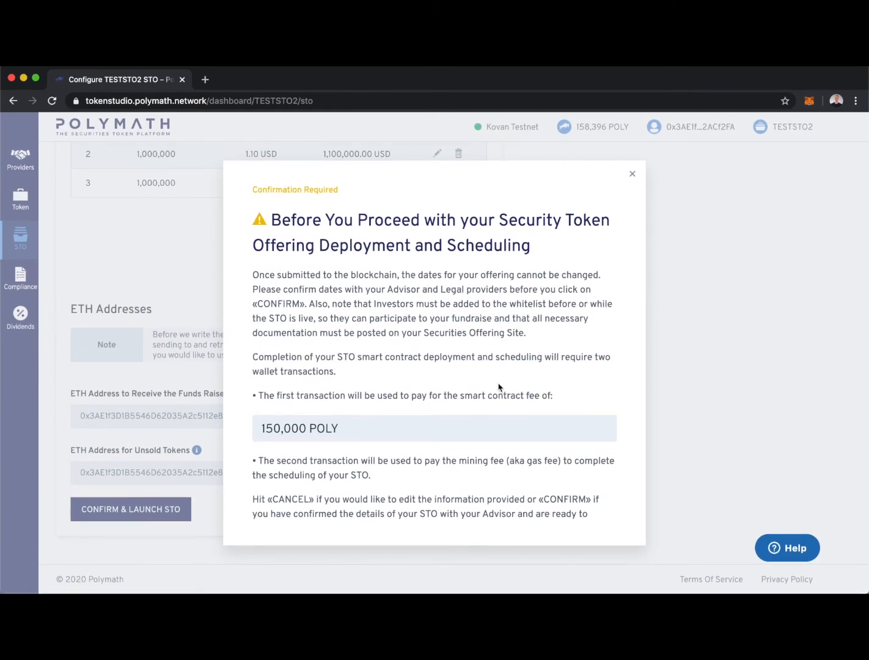
scroll(519, 379, "down", 3)
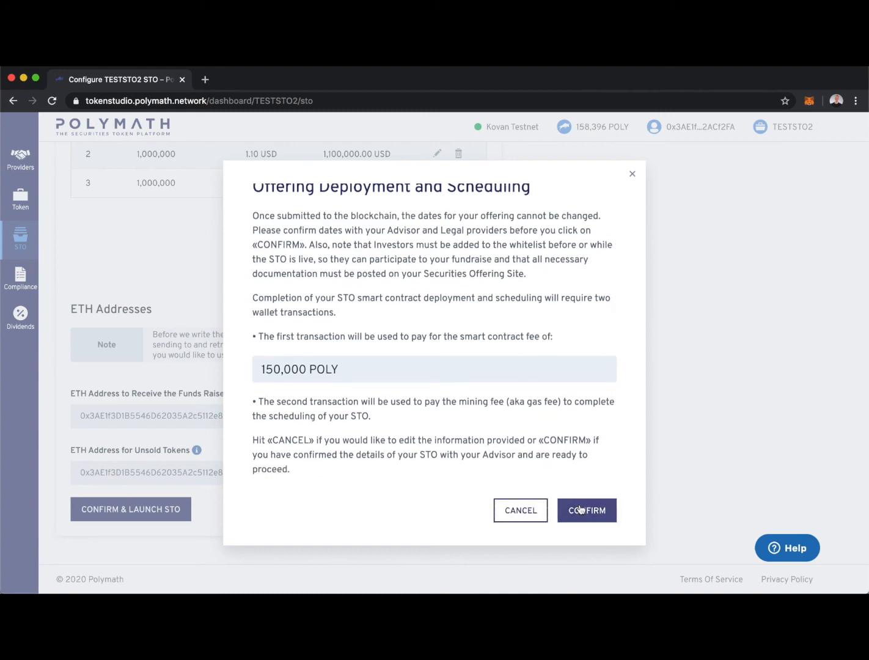
left_click(578, 510)
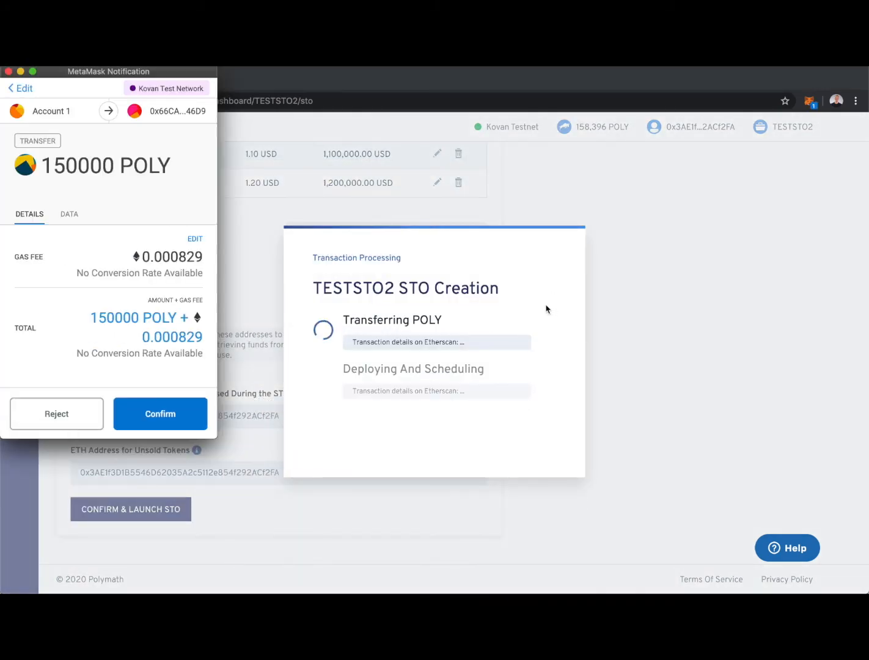
left_click(161, 413)
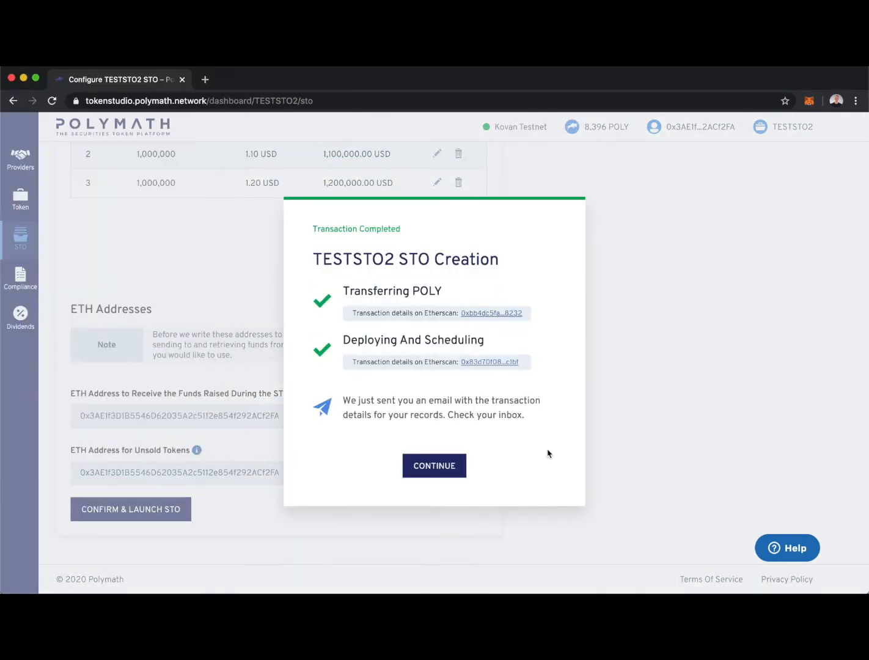
left_click(438, 452)
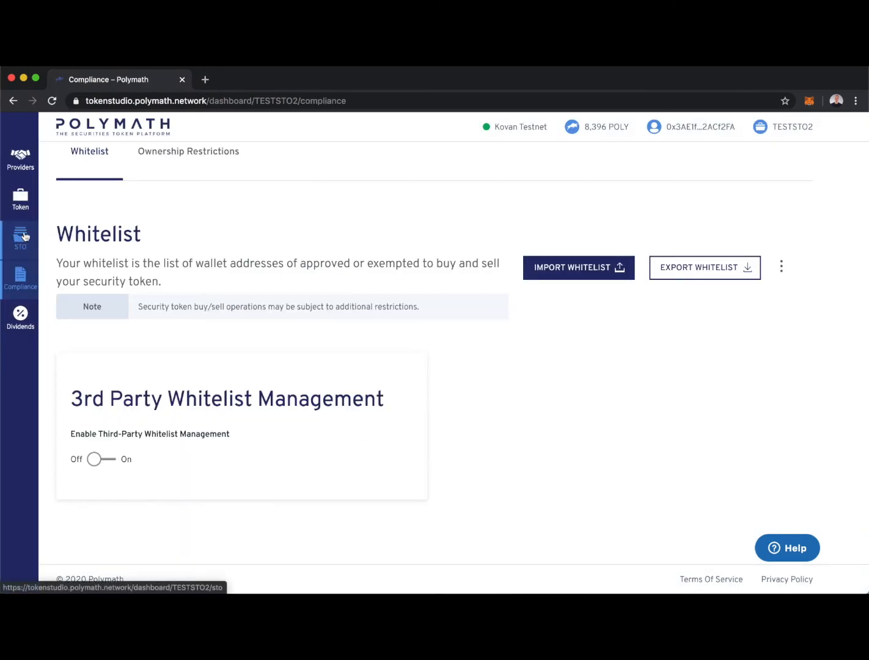
Open the TESTSTO2 STO overview and highlight its 3,300,000.00 USD cap
left_click(18, 241)
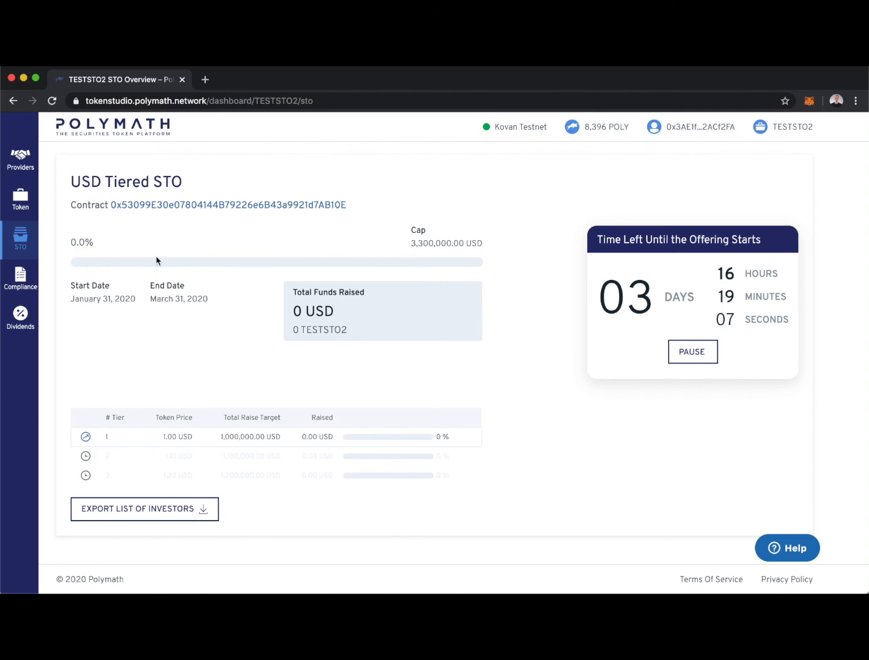
left_click(416, 244)
left_click_drag(416, 243, 462, 242)
left_click(523, 272)
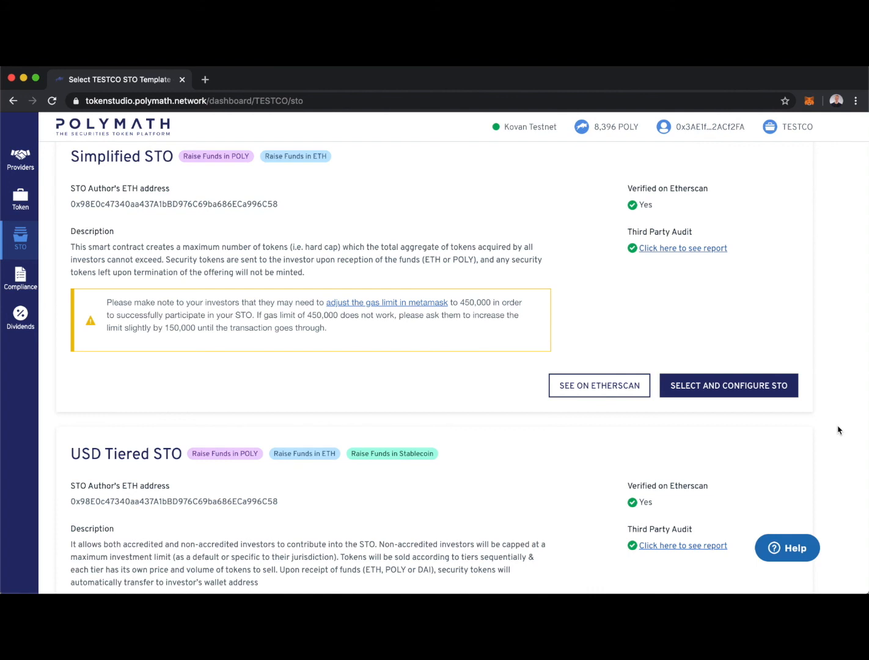
scroll(837, 431, "up", 1)
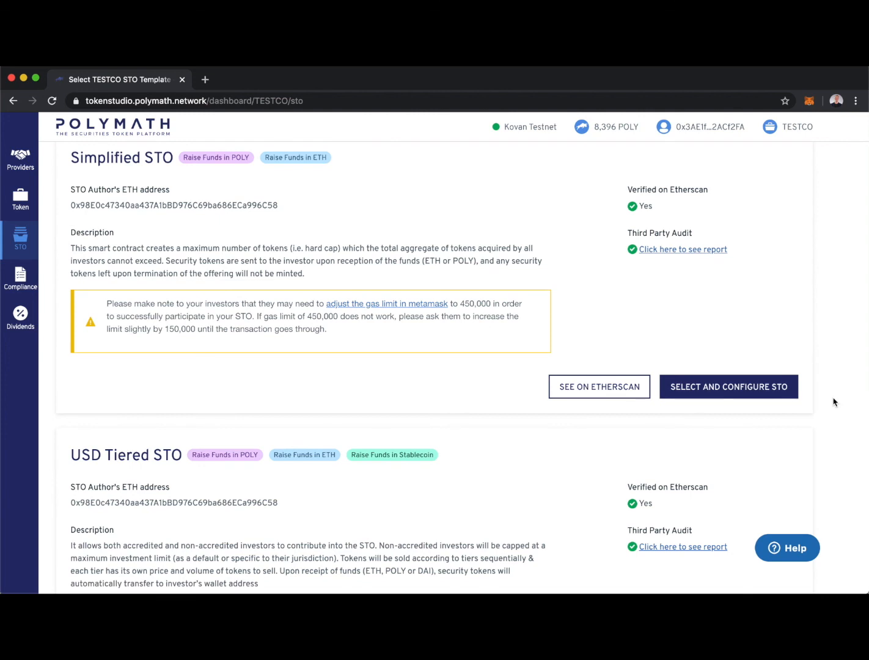
left_click(764, 390)
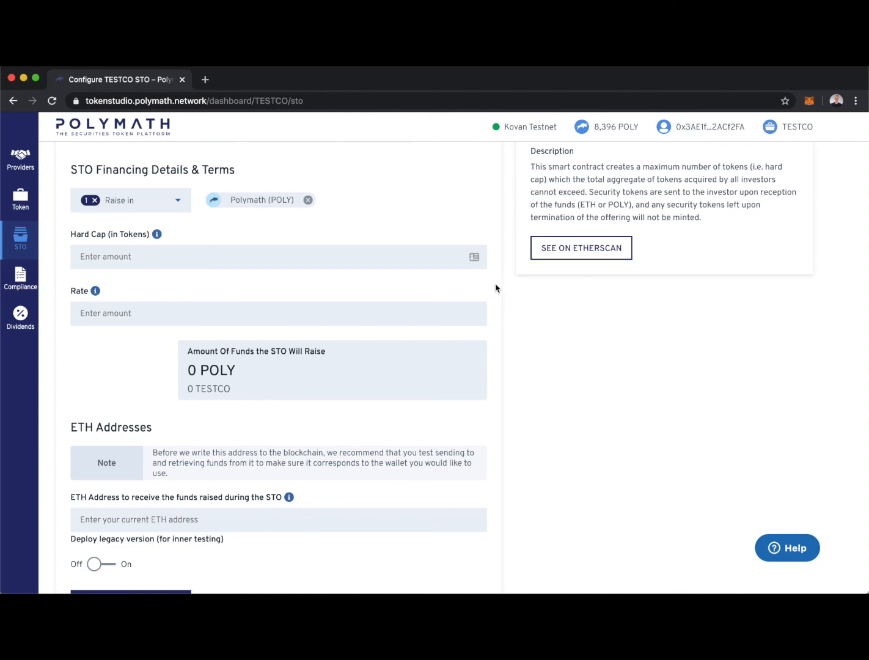
scroll(489, 312, "up", 3)
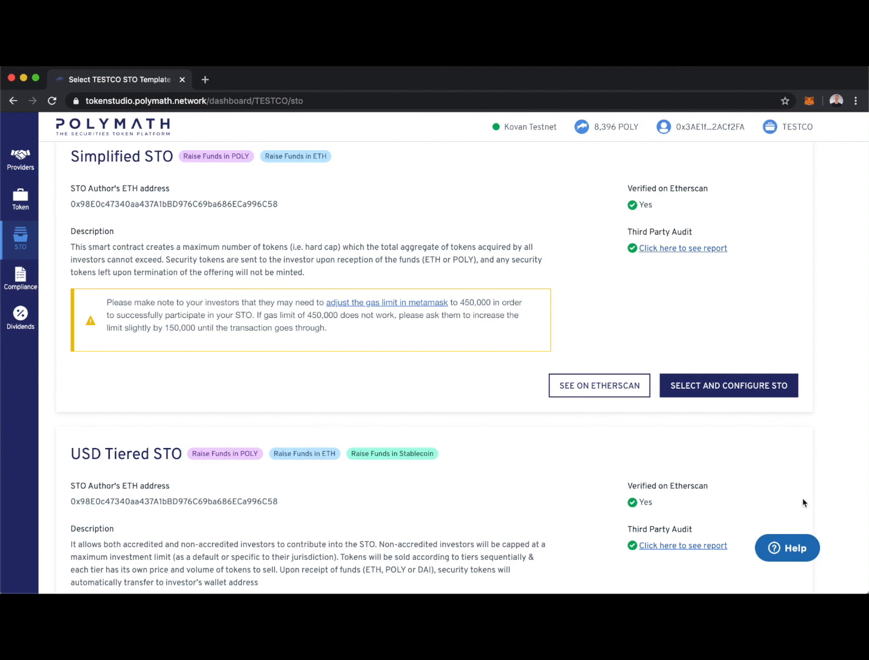
scroll(801, 498, "down", 4)
Choose USD Tiered STO for TESTCO and set Investment Tiers to Multiple
left_click(707, 574)
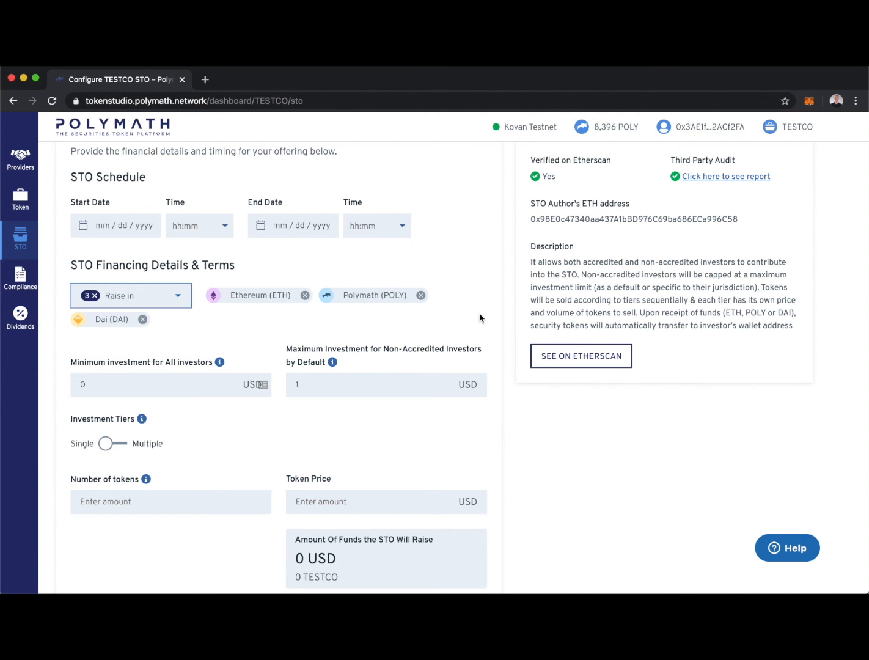
mouse_move(333, 364)
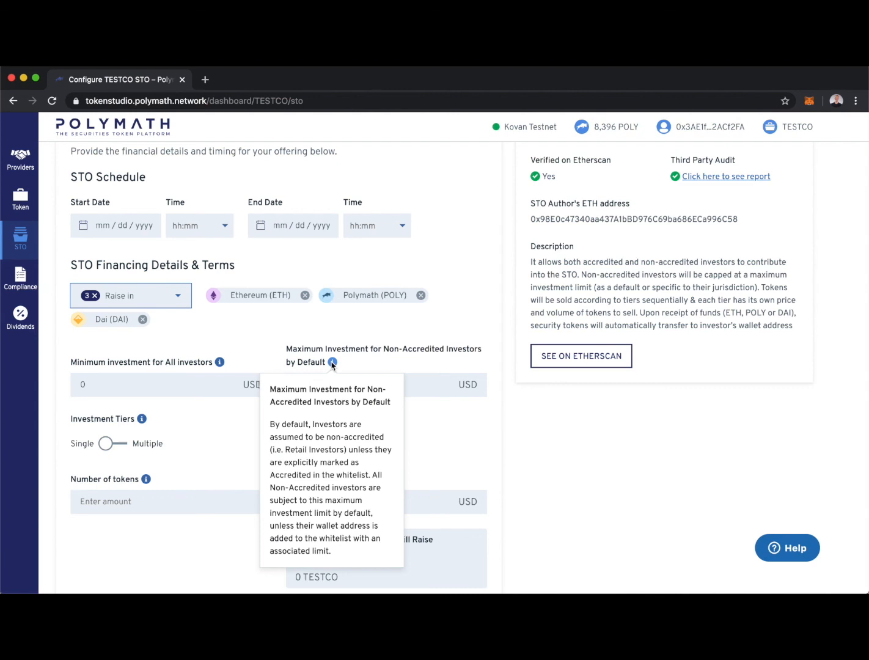
scroll(485, 439, "down", 3)
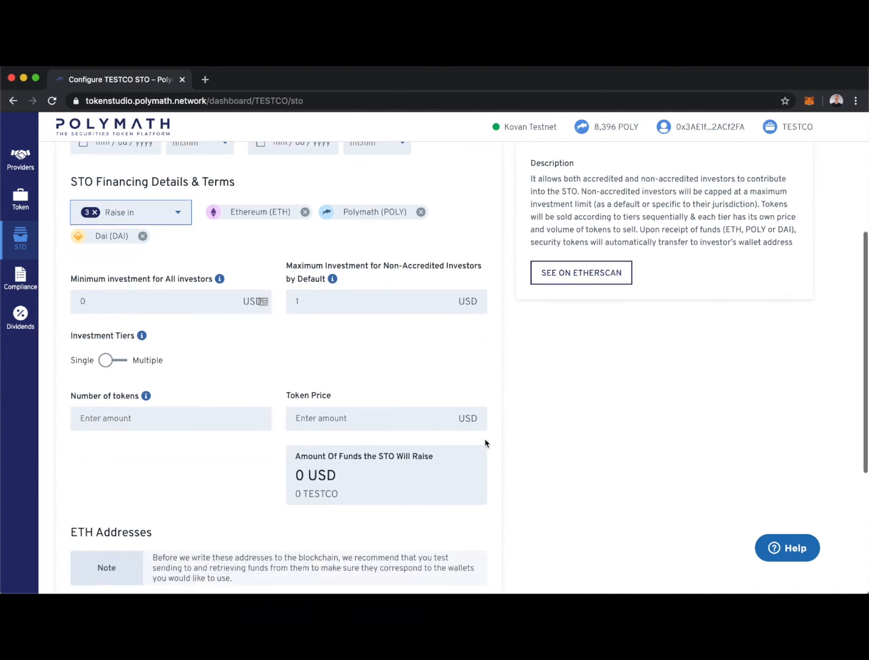
left_click(113, 361)
scroll(360, 431, "down", 10)
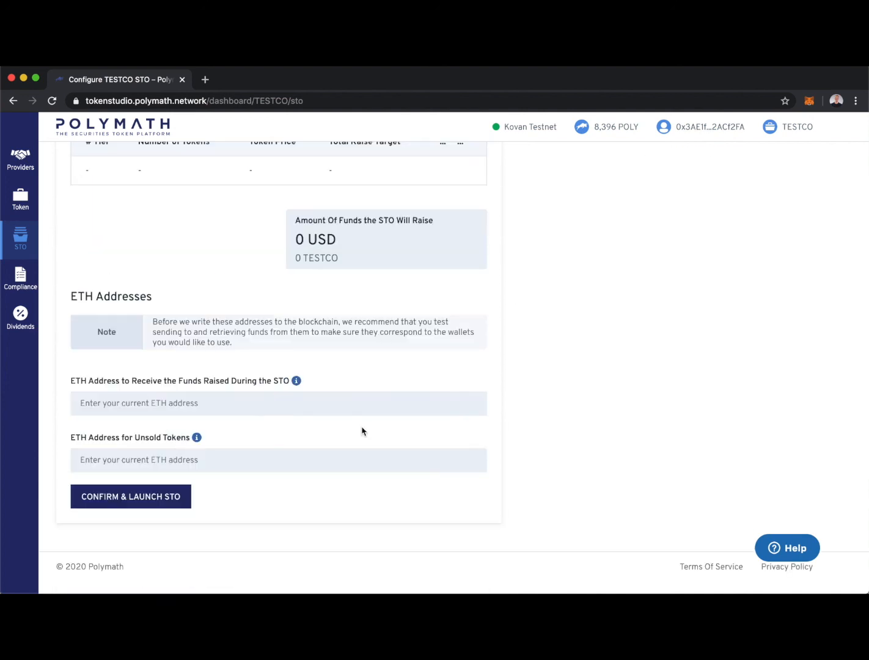